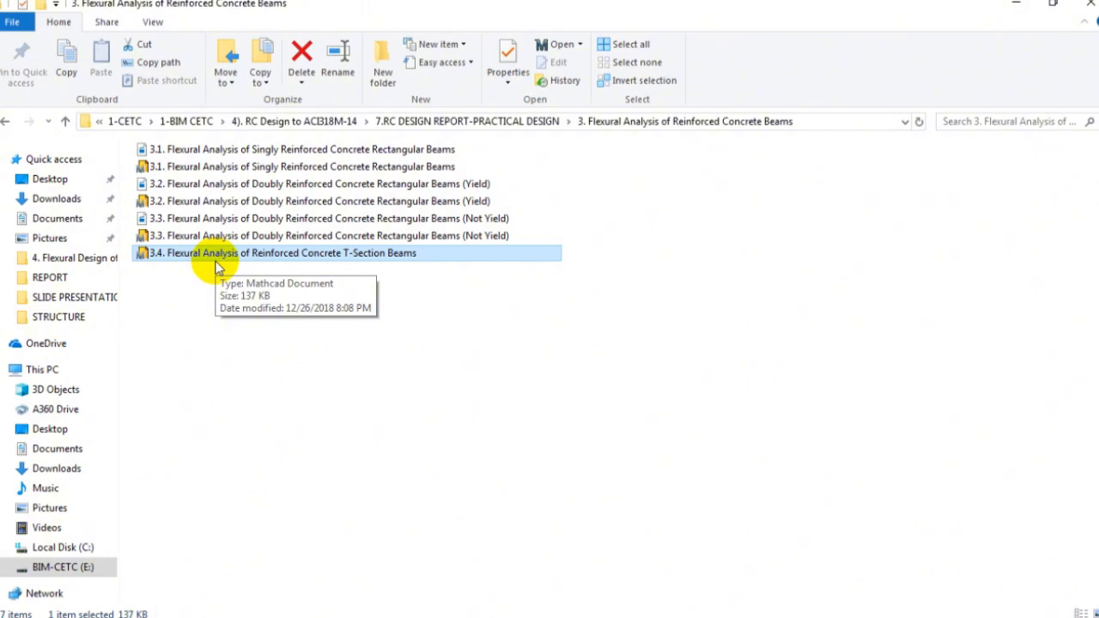
# - Open the 3.4 Flexural Analysis of Reinforced Concrete T-Section Beams Mathcad worksheet and space the RESULT REPORT area slightly lower
pyautogui.doubleClick(236, 255)
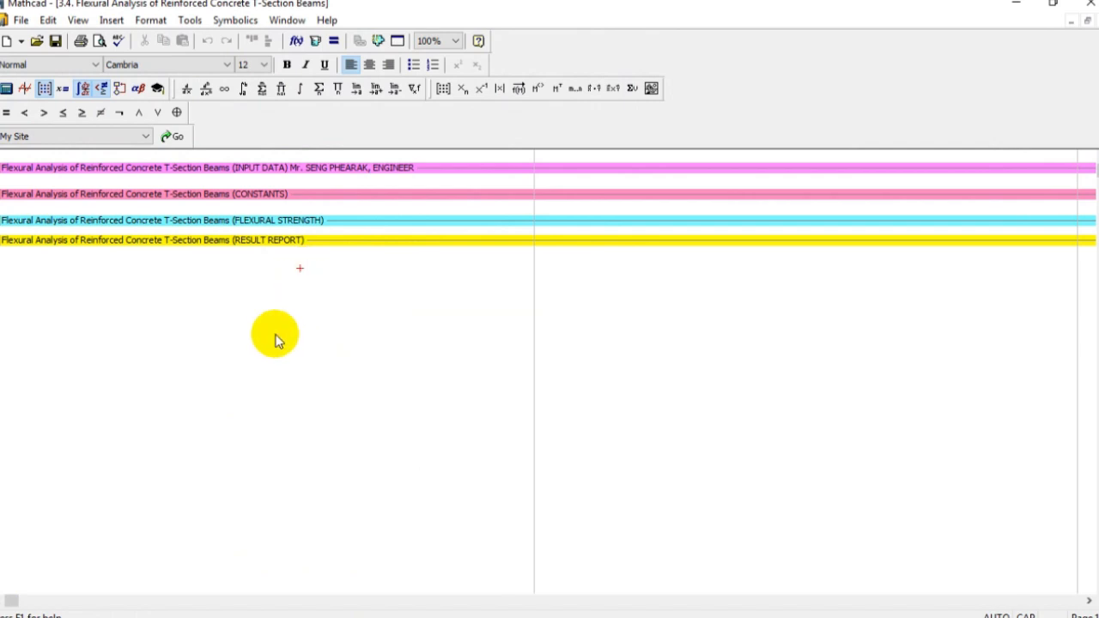
pyautogui.moveTo(240, 290); pyautogui.dragTo(221, 238)
pyautogui.press('Down')
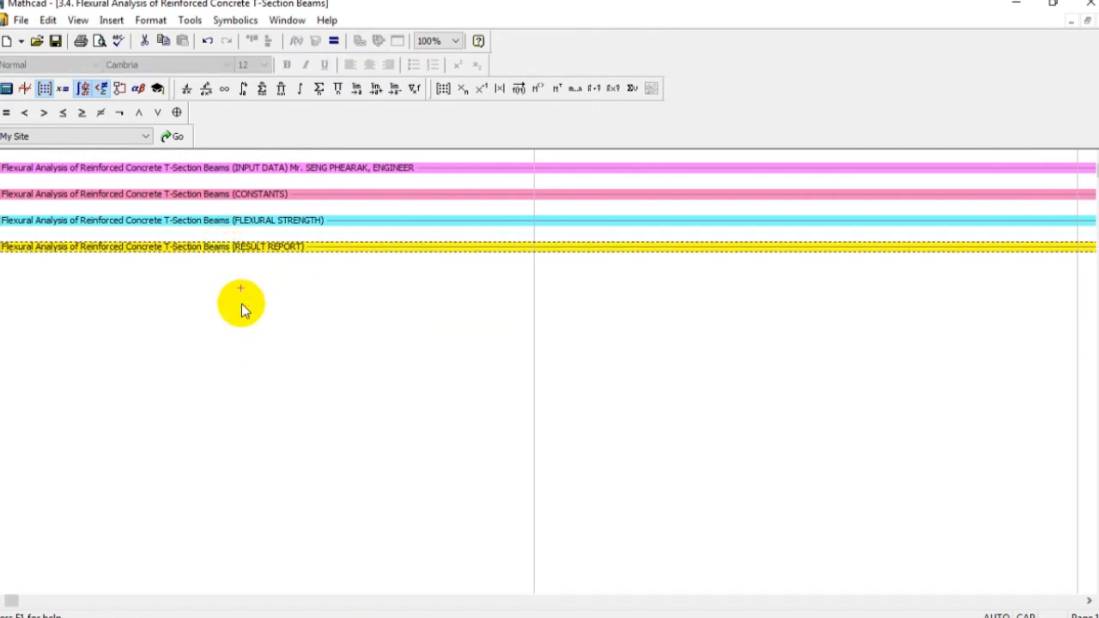
pyautogui.click(240, 301)
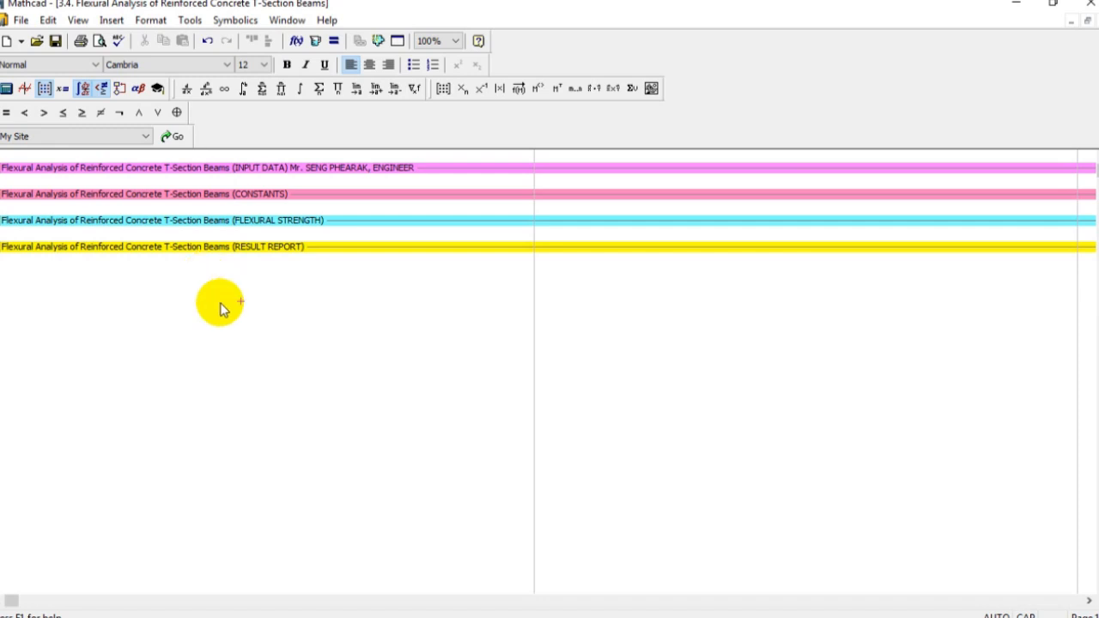
# - Switch to the Word practical exercises and examine problem 4's floor plan, T-beam section, reinforcement and material data
pyautogui.moveTo(453, 615)
pyautogui.click(492, 608)
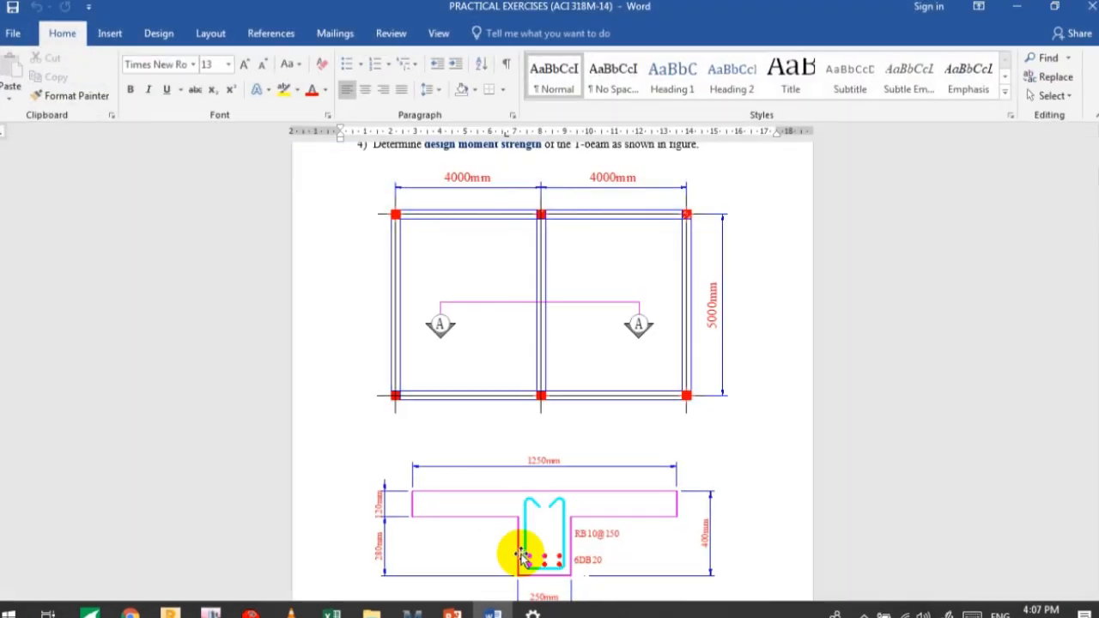
pyautogui.scroll(2, 520, 473)
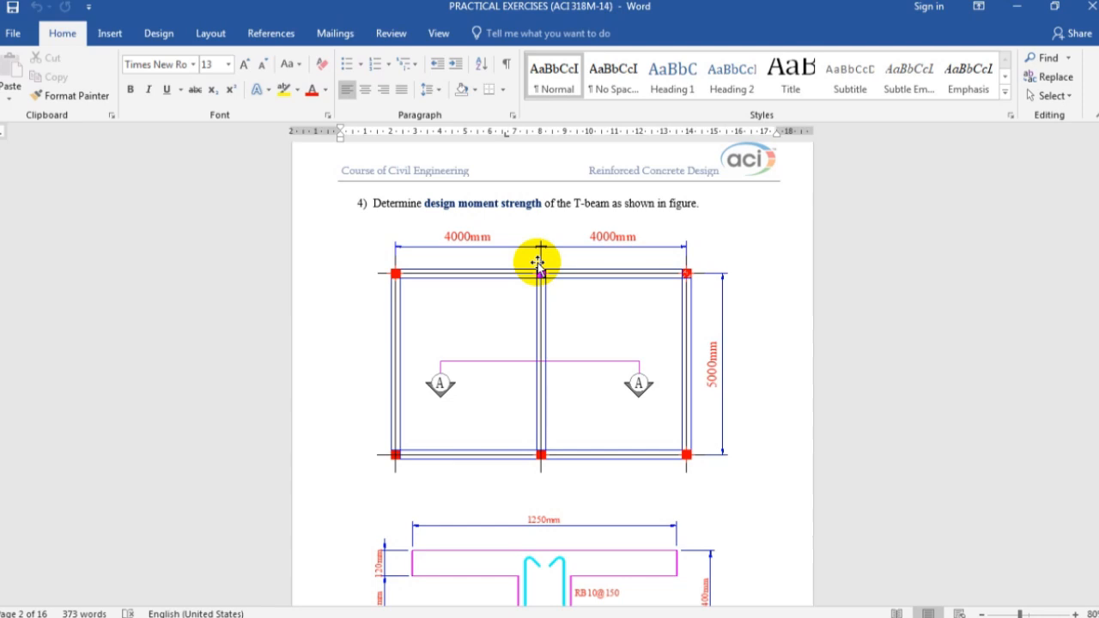
pyautogui.scroll(-4, 564, 341)
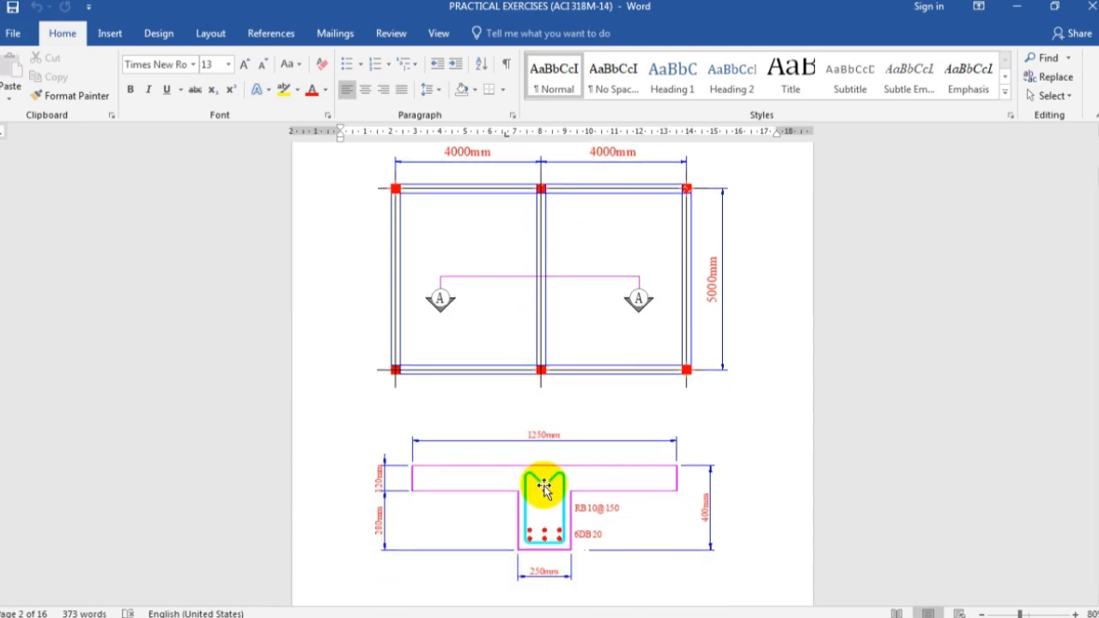
pyautogui.scroll(-1, 542, 486)
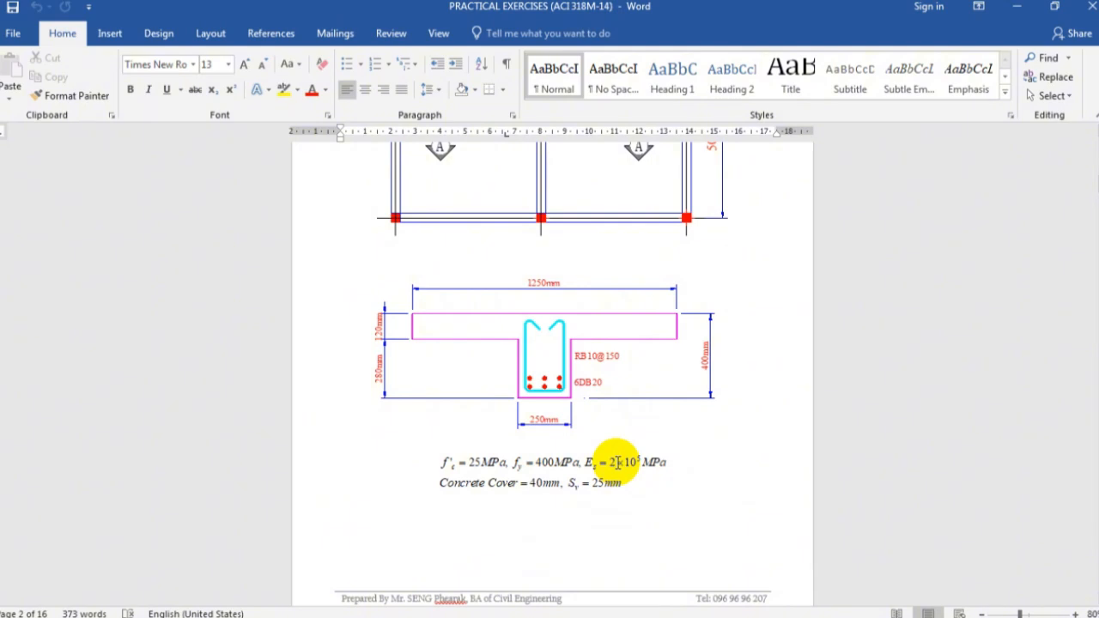
pyautogui.keyDown('ctrl'); pyautogui.scroll(4, 616, 464); pyautogui.keyUp('ctrl')
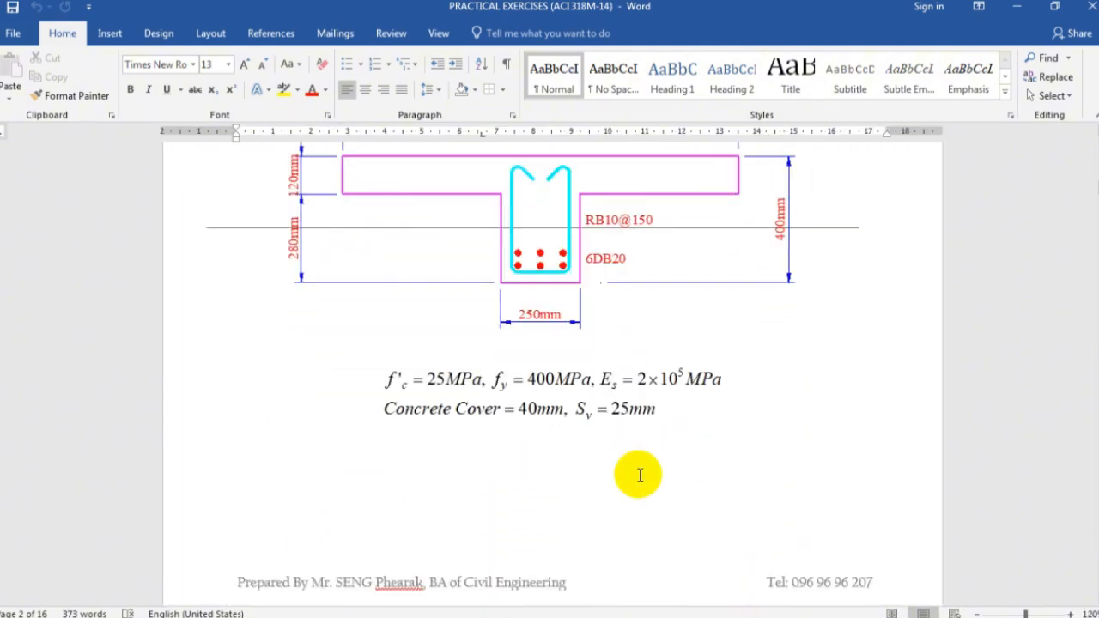
pyautogui.scroll(2, 639, 475)
pyautogui.scroll(-4, 605, 454)
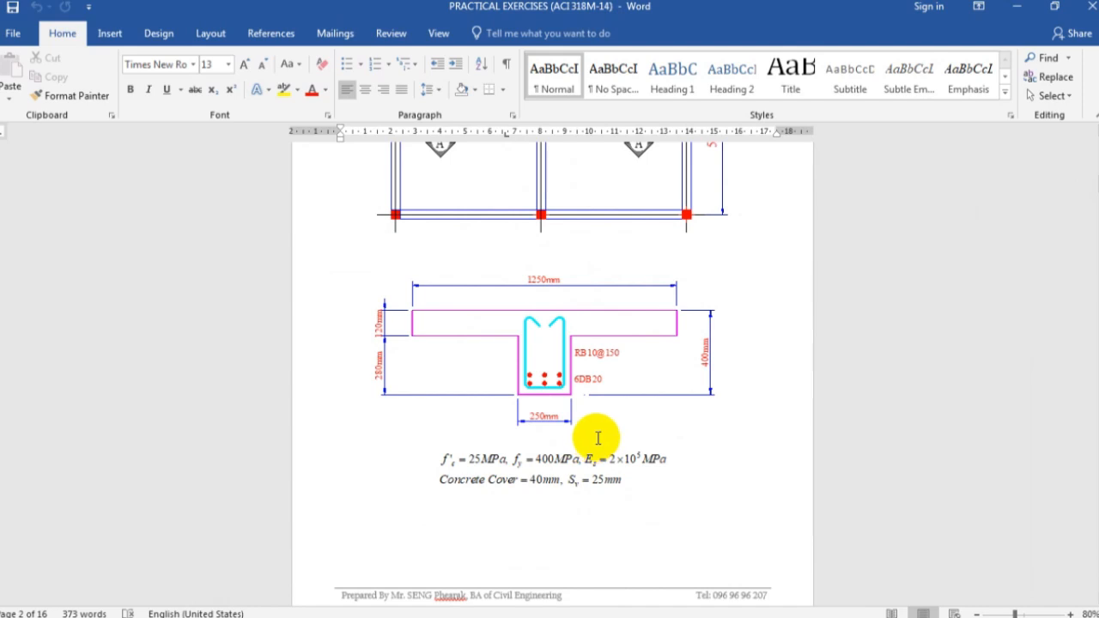
pyautogui.scroll(1, 550, 438)
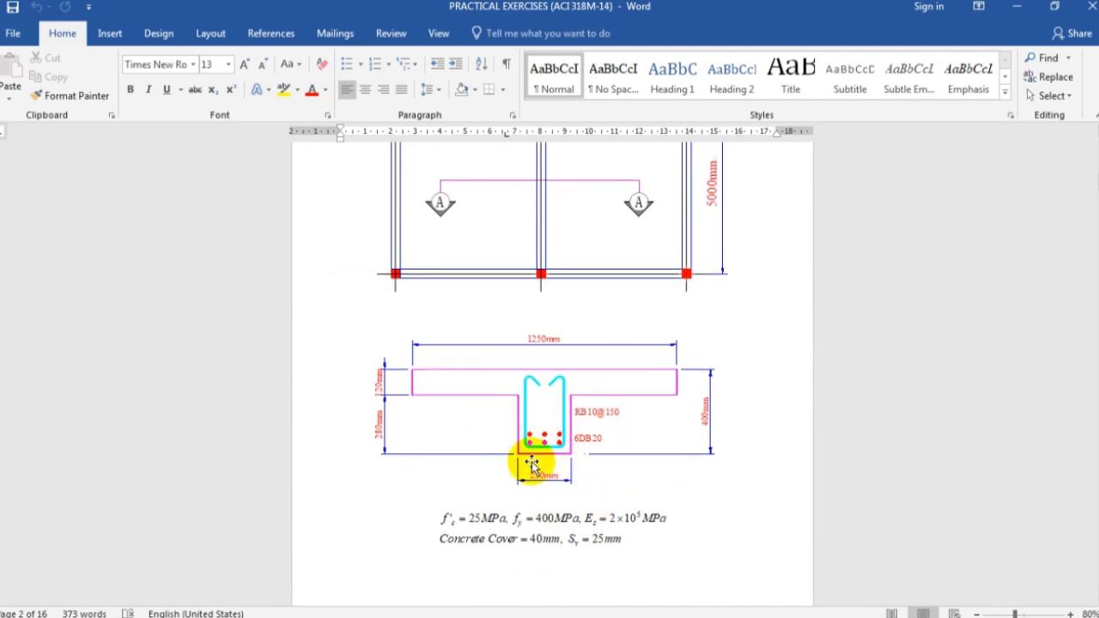
pyautogui.scroll(2, 581, 421)
pyautogui.scroll(-1, 588, 320)
# - Return to Mathcad, expand the INPUT DATA area, and compare its material strengths and beam section dimensions with the Word exercise
pyautogui.click(412, 607)
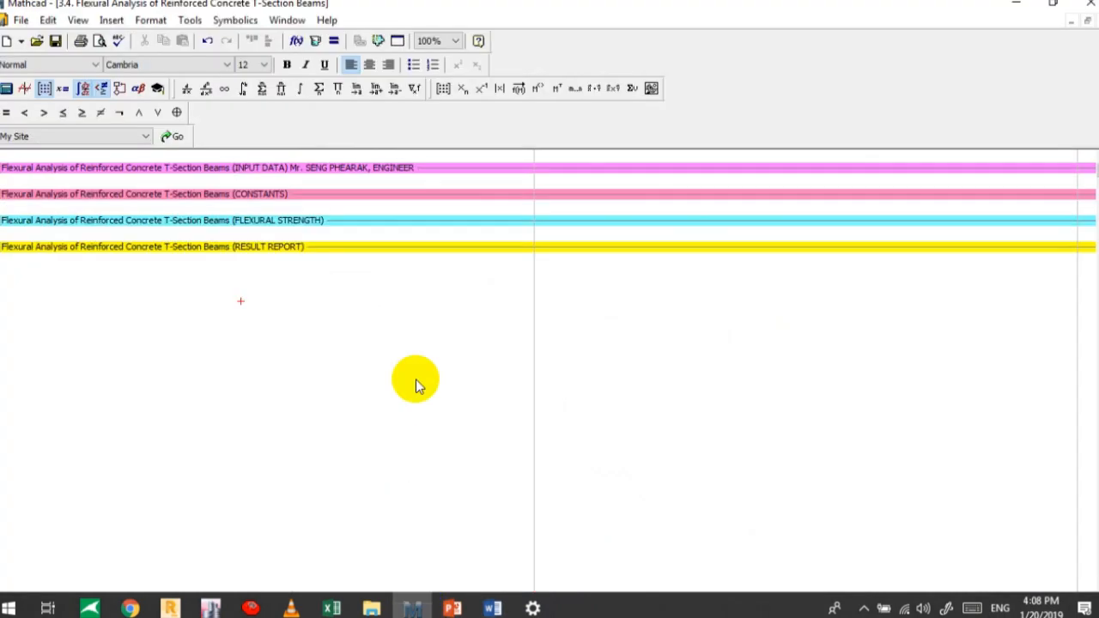
pyautogui.doubleClick(101, 171)
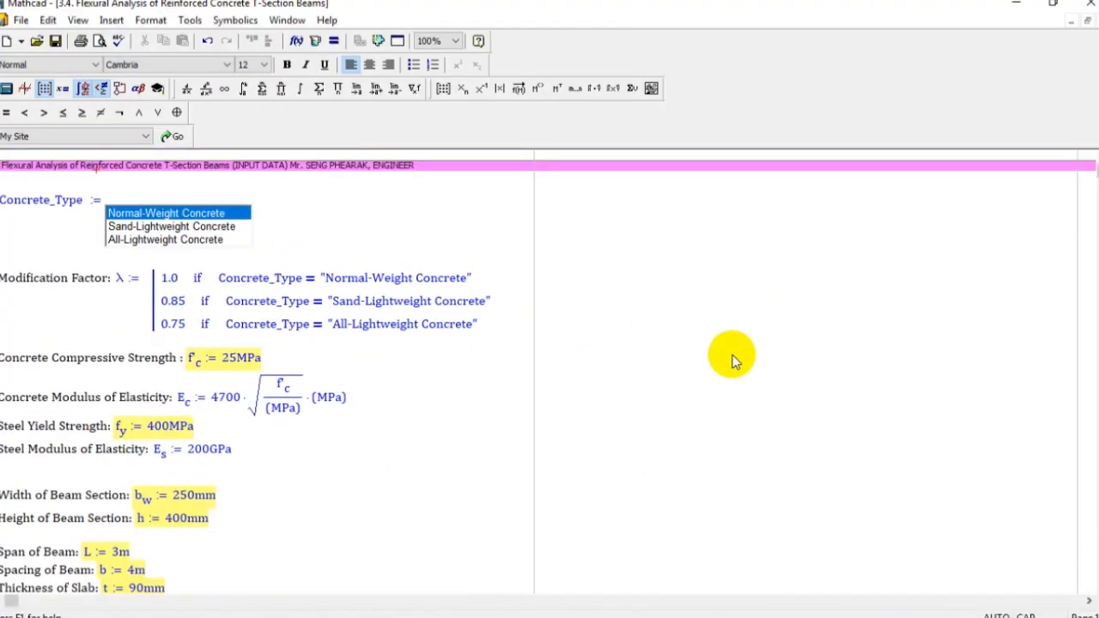
pyautogui.click(587, 607)
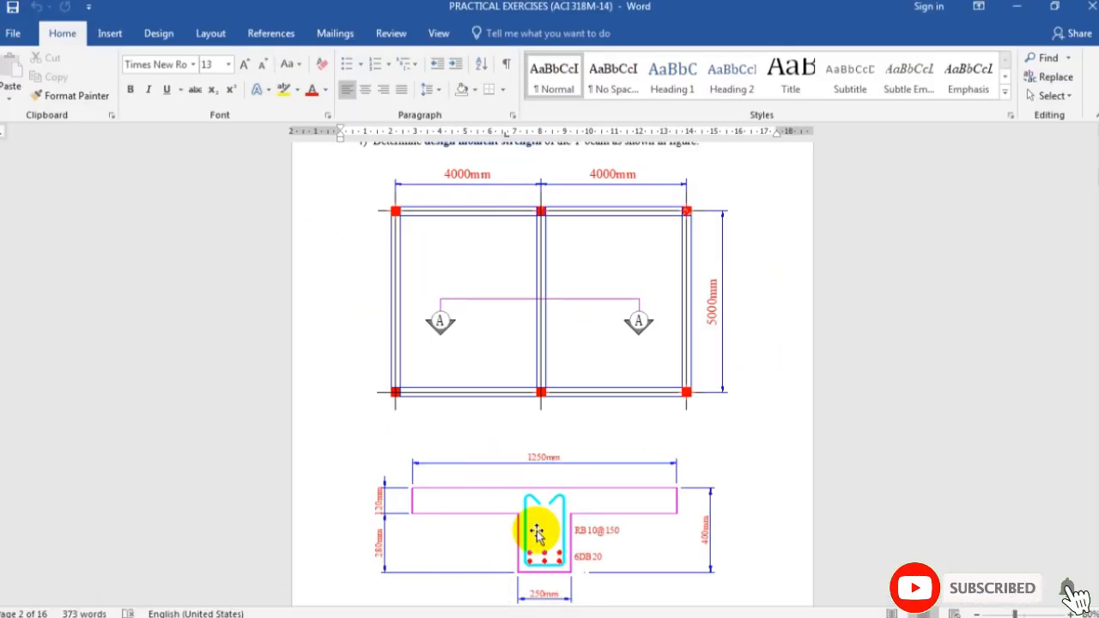
pyautogui.scroll(-3, 523, 481)
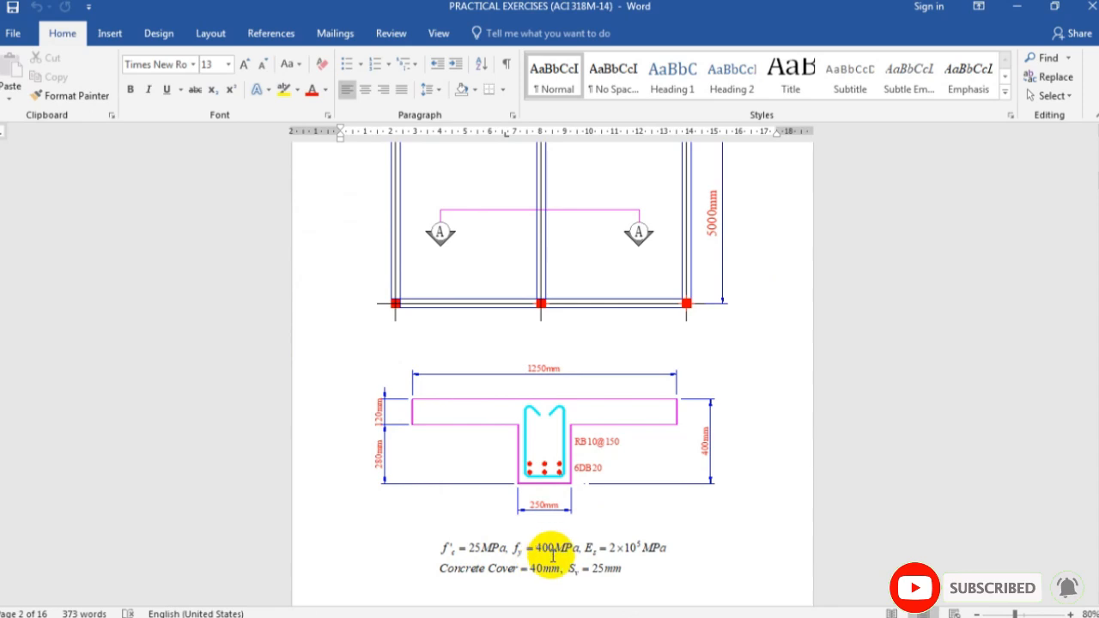
pyautogui.scroll(1, 600, 569)
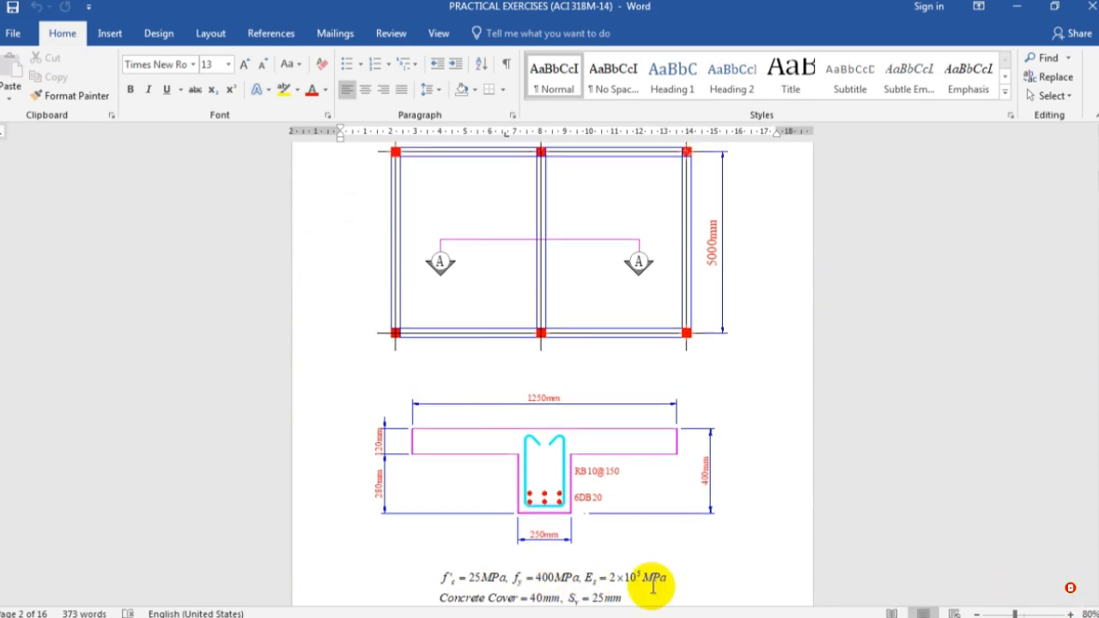
pyautogui.click(412, 607)
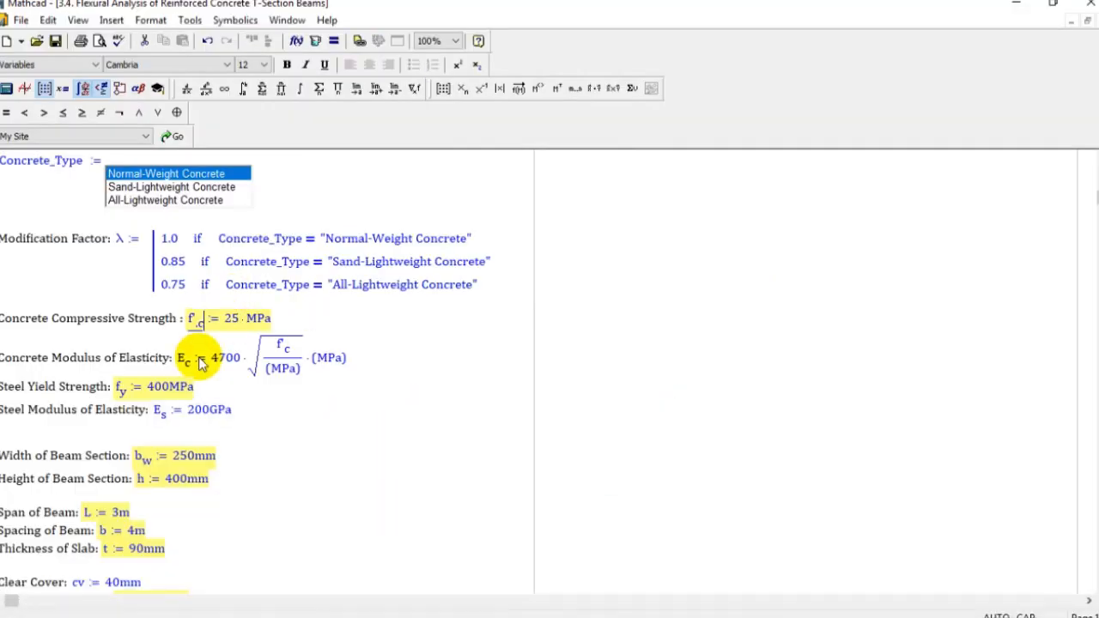
pyautogui.scroll(-1, 172, 421)
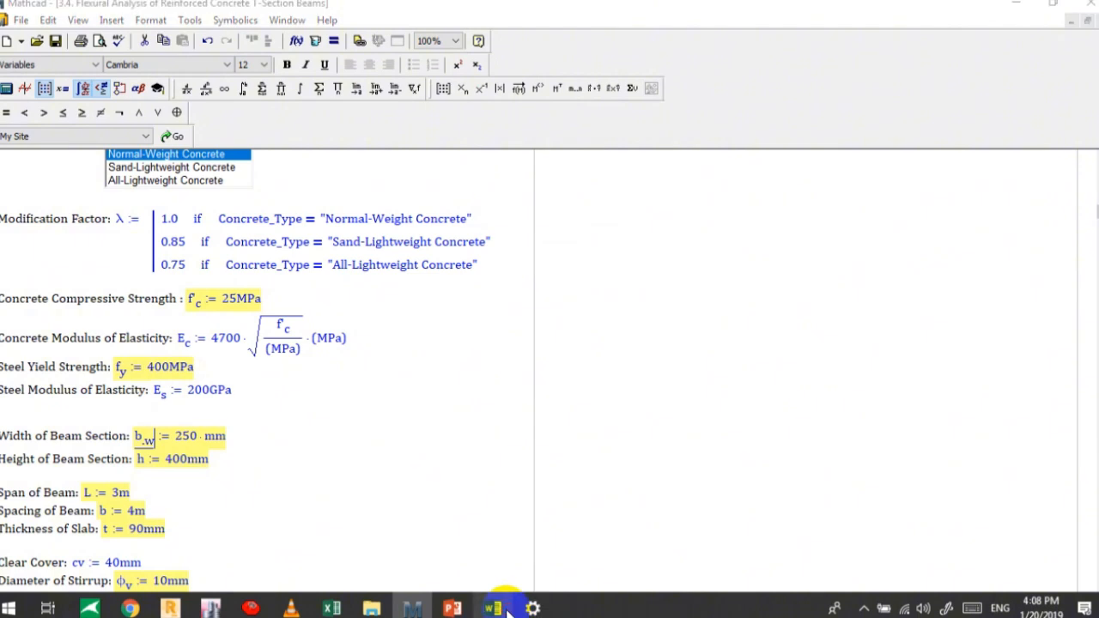
pyautogui.click(493, 607)
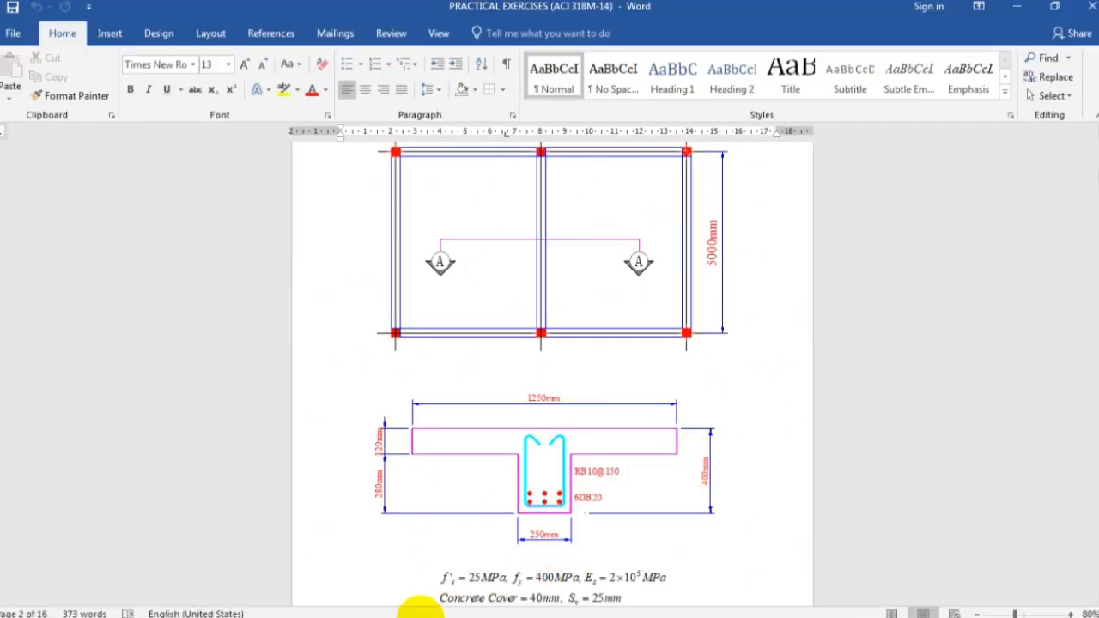
pyautogui.click(496, 608)
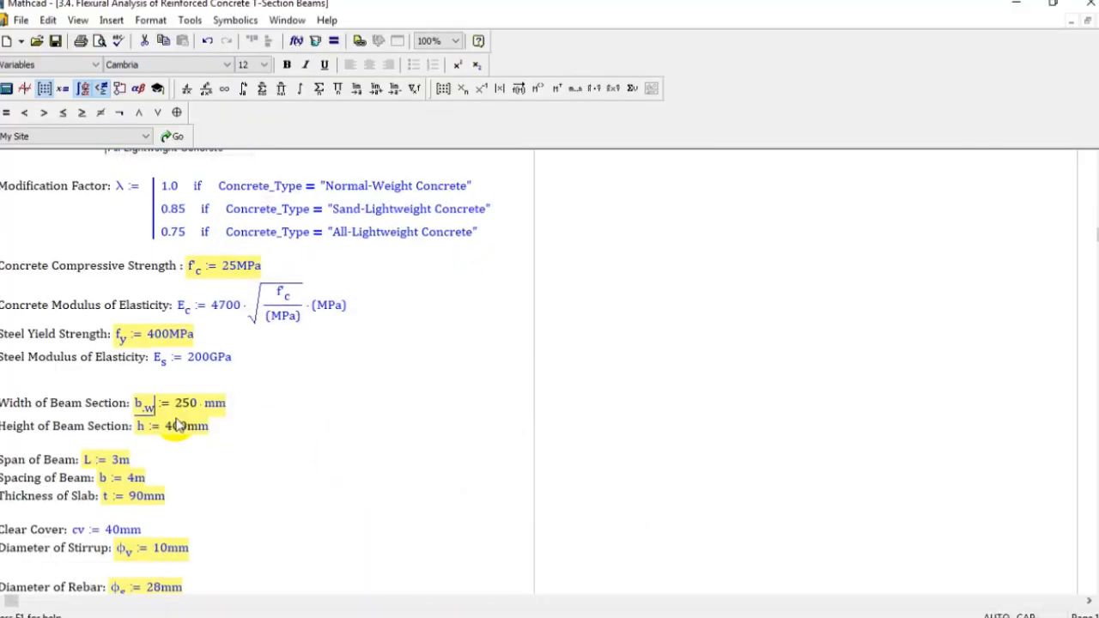
# - Look up the beam span on the Word floor plan and set Span of Beam L to 5 m in Mathcad
pyautogui.scroll(-2, 250, 496)
pyautogui.click(88, 419)
pyautogui.click(492, 608)
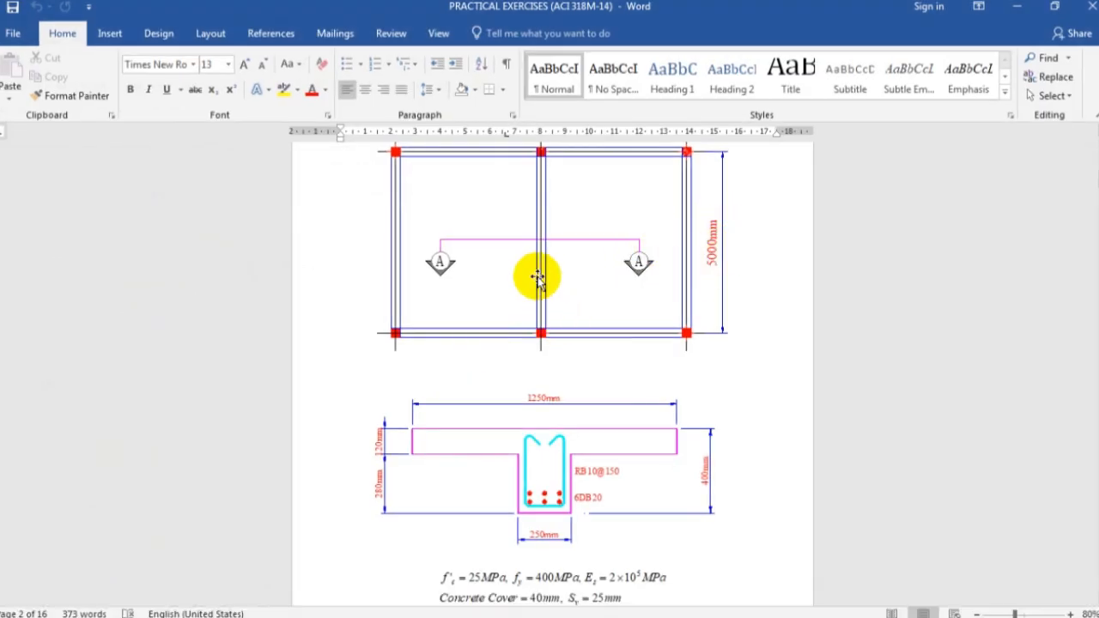
pyautogui.scroll(1, 630, 503)
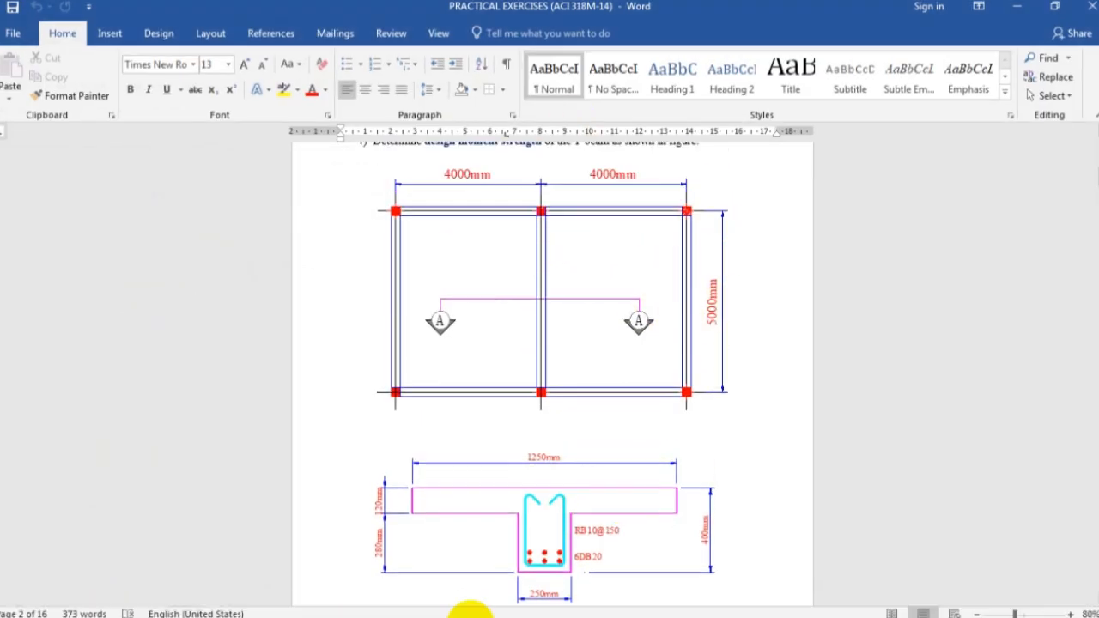
pyautogui.click(415, 608)
pyautogui.doubleClick(115, 420)
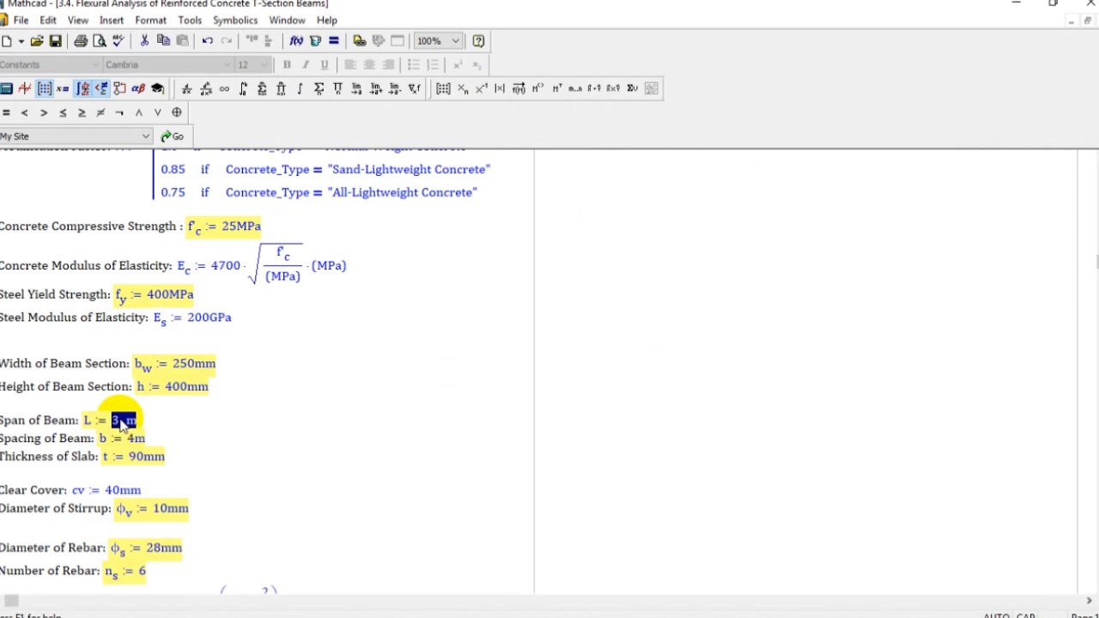
pyautogui.write('5·')
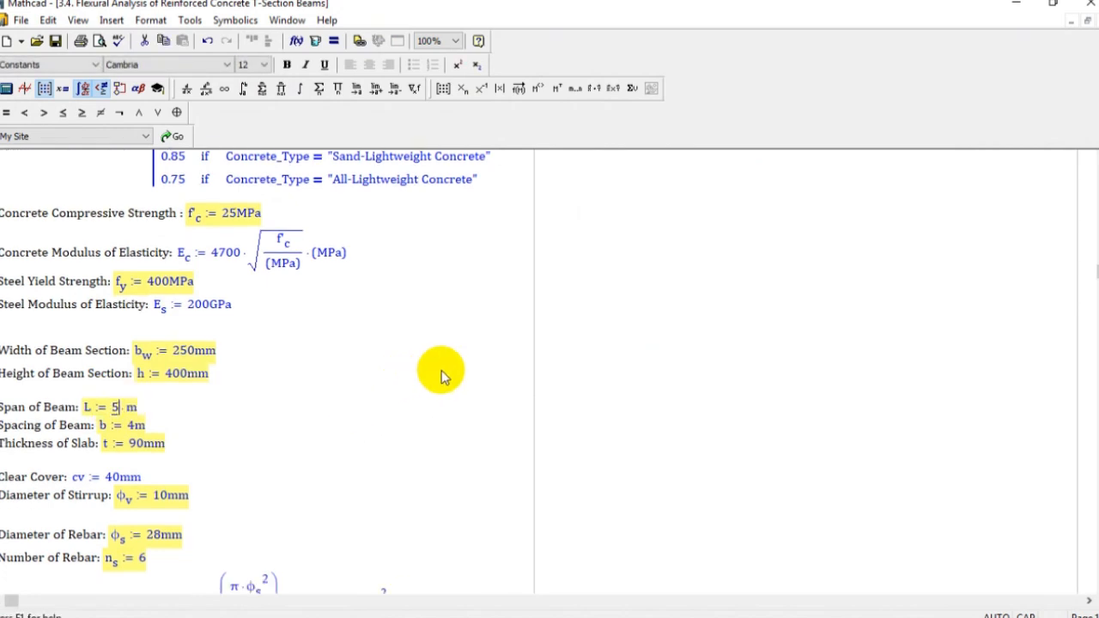
pyautogui.click(441, 370)
# - Check Spacing of Beam b against the Word floor plan and set Thickness of Slab t to 120 mm in Mathcad
pyautogui.scroll(-2, 441, 370)
pyautogui.click(124, 395)
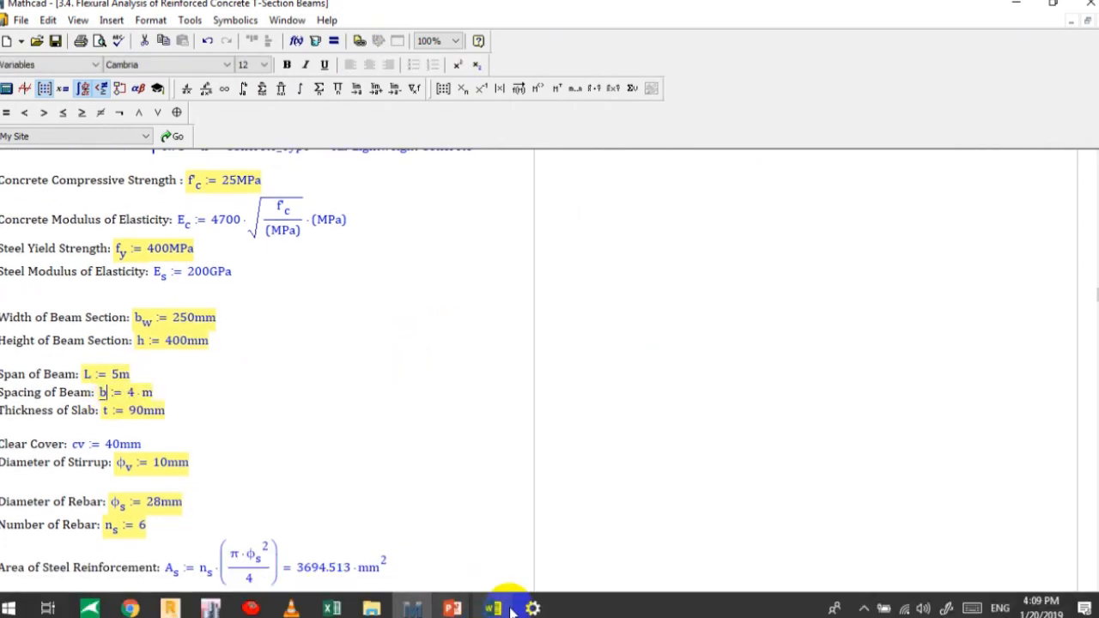
pyautogui.click(491, 608)
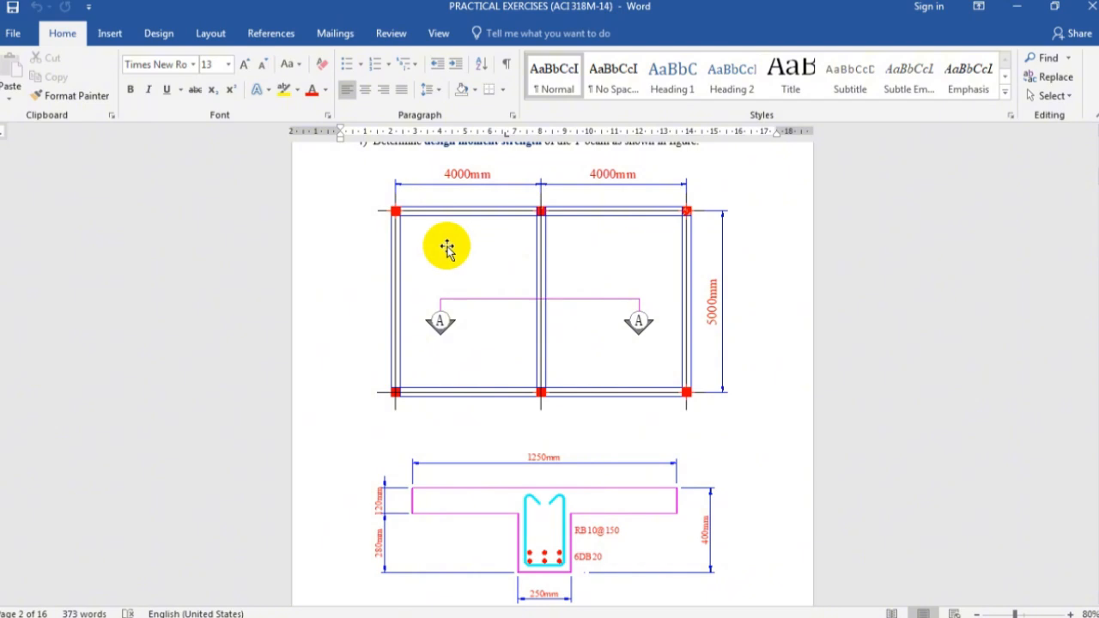
pyautogui.click(454, 608)
pyautogui.click(133, 392)
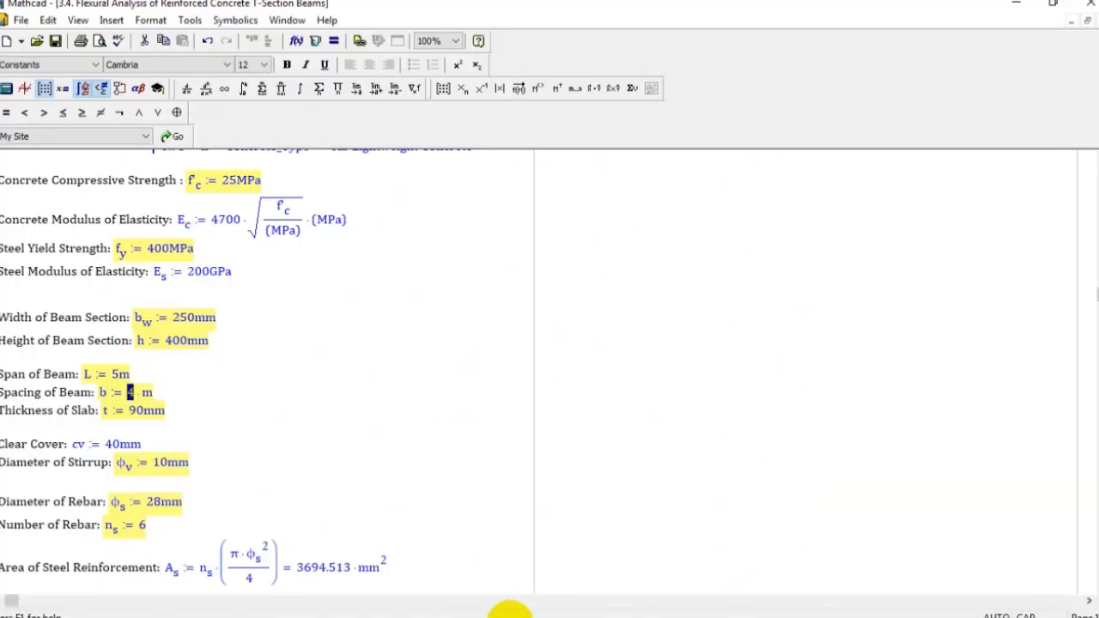
pyautogui.click(492, 608)
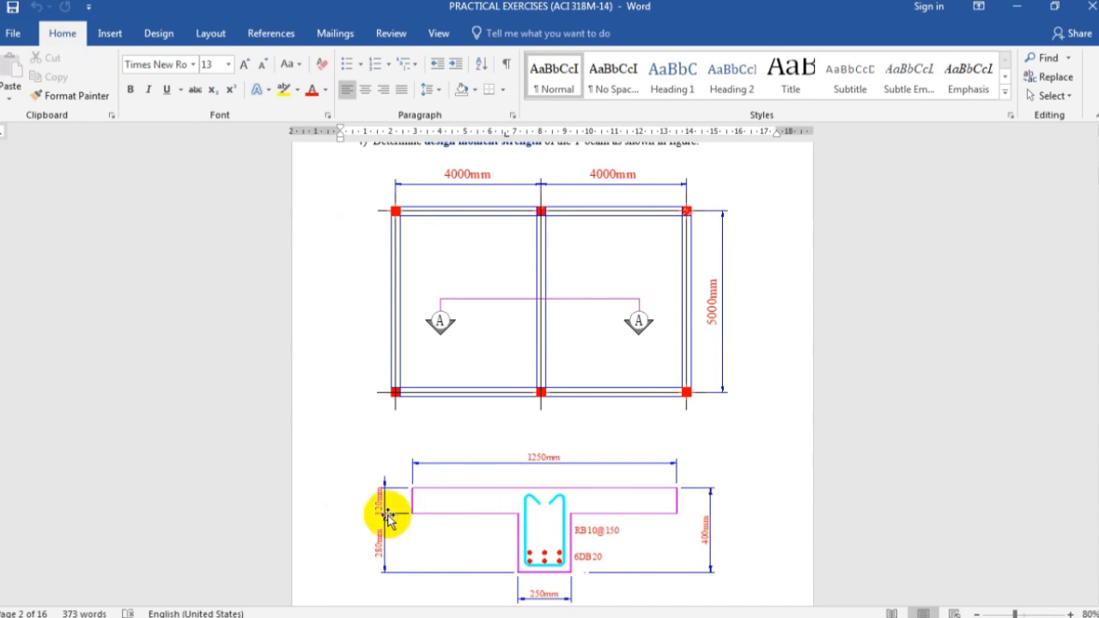
pyautogui.scroll(-1, 383, 501)
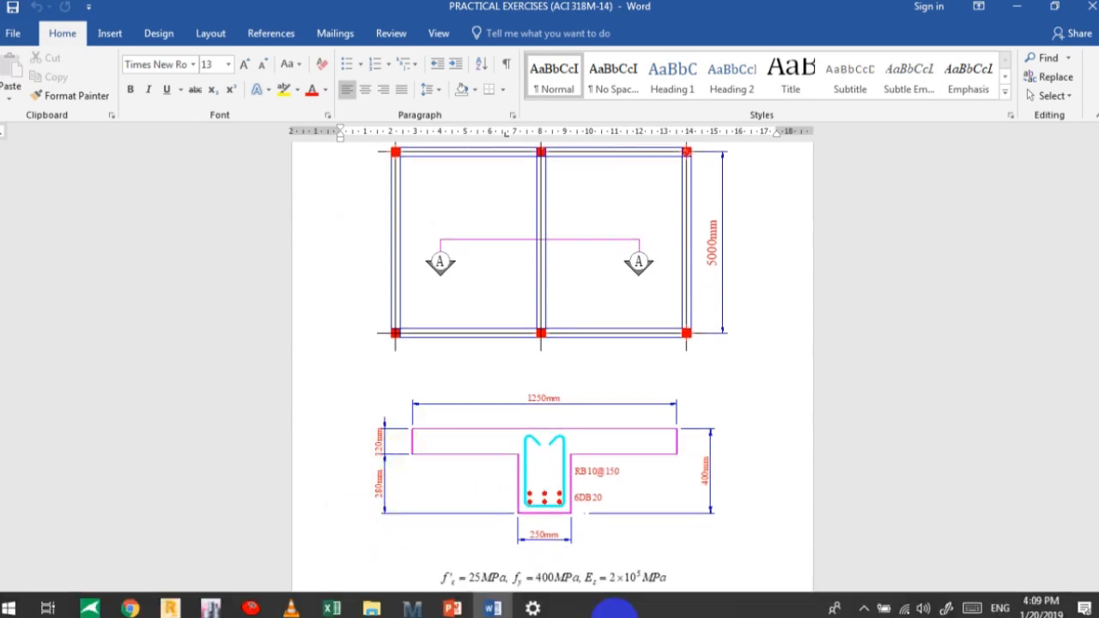
pyautogui.click(492, 608)
pyautogui.doubleClick(130, 412)
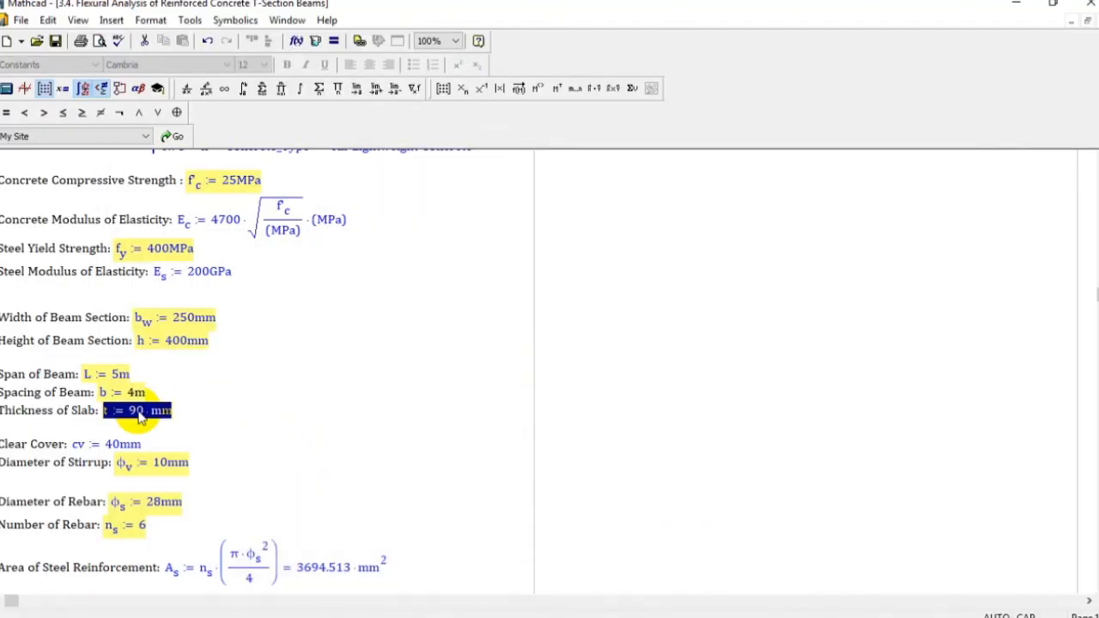
pyautogui.write('120')
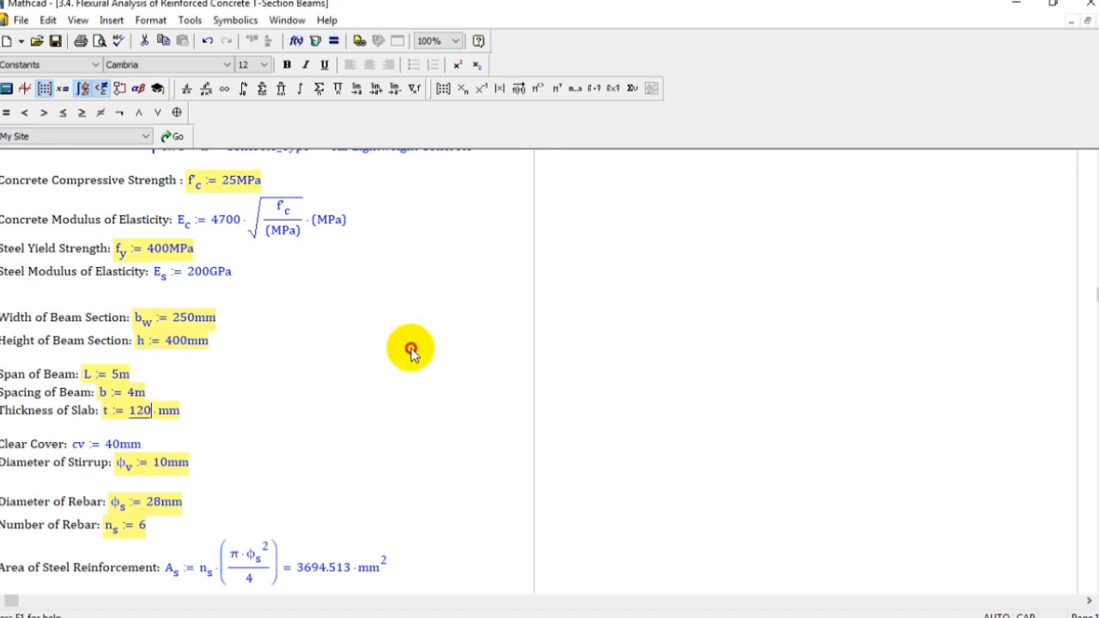
# - Review the clear cover and stirrup diameter, then set the Diameter of Rebar to 20 mm to match the exercise's section drawing
pyautogui.scroll(-3, 411, 348)
pyautogui.click(107, 346)
pyautogui.doubleClick(151, 364)
pyautogui.scroll(-1, 152, 355)
pyautogui.doubleClick(160, 331)
pyautogui.moveTo(395, 616)
pyautogui.click(492, 609)
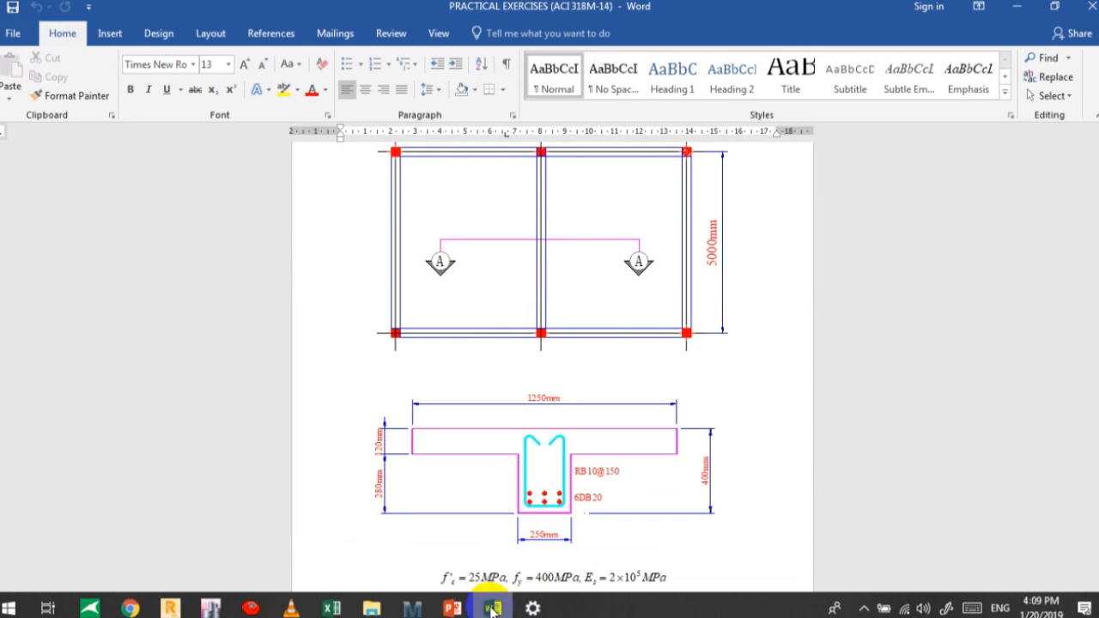
pyautogui.click(411, 608)
pyautogui.click(149, 373)
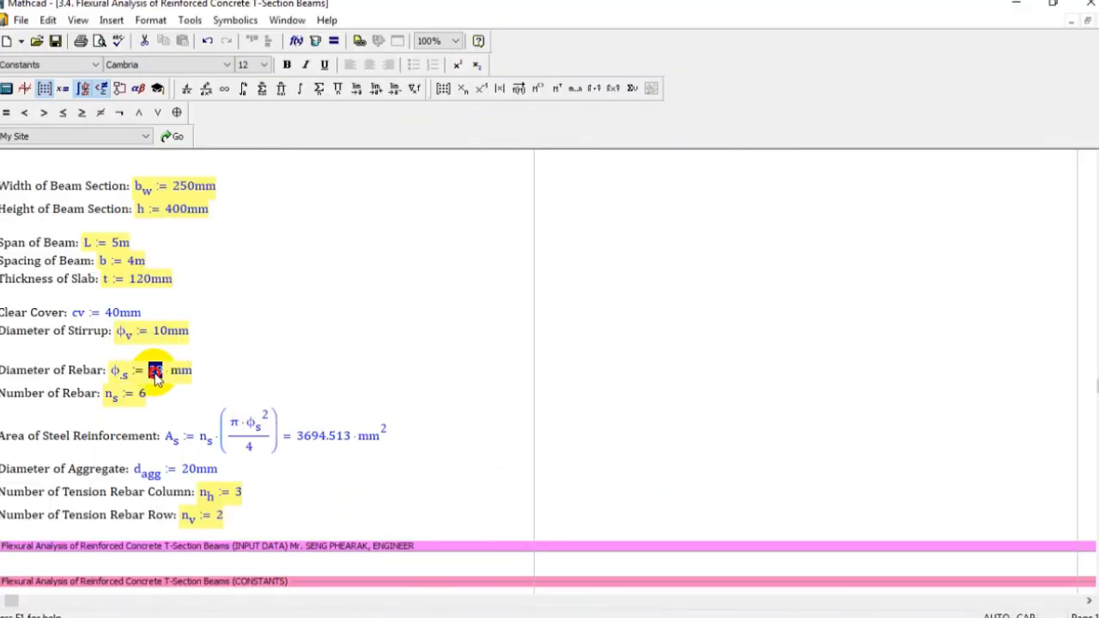
pyautogui.write('0')
pyautogui.scroll(-1, 644, 287)
pyautogui.click(645, 286)
# - Check the Number of Rebar and the Number of Tension Rebar Column and Row in Mathcad against the Word section drawing
pyautogui.scroll(-1, 172, 319)
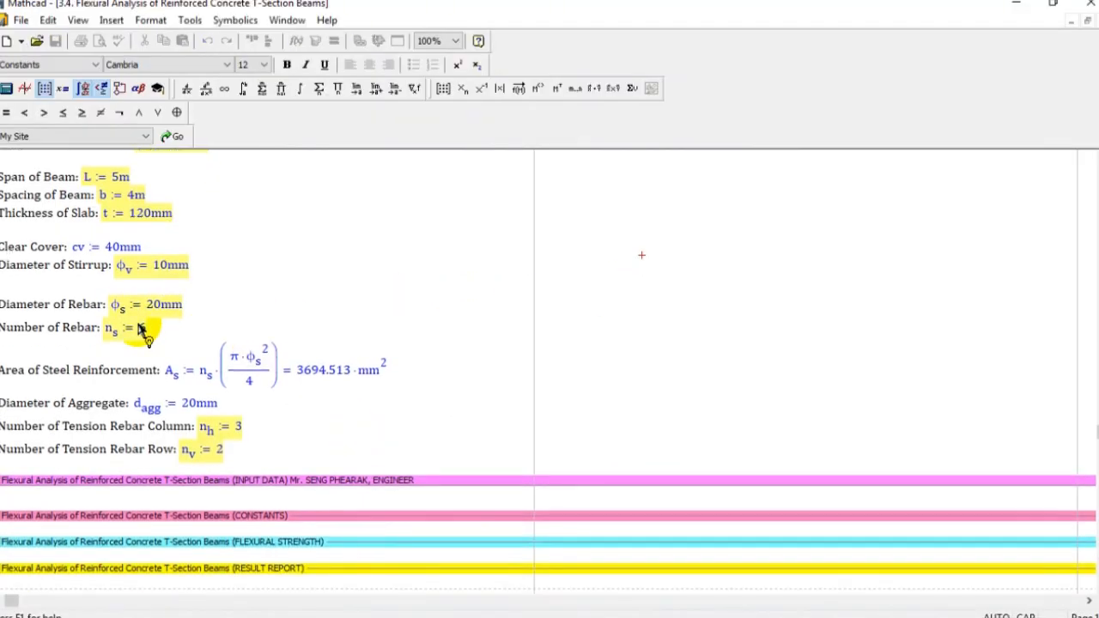
pyautogui.click(142, 326)
pyautogui.scroll(-2, 230, 361)
pyautogui.click(243, 353)
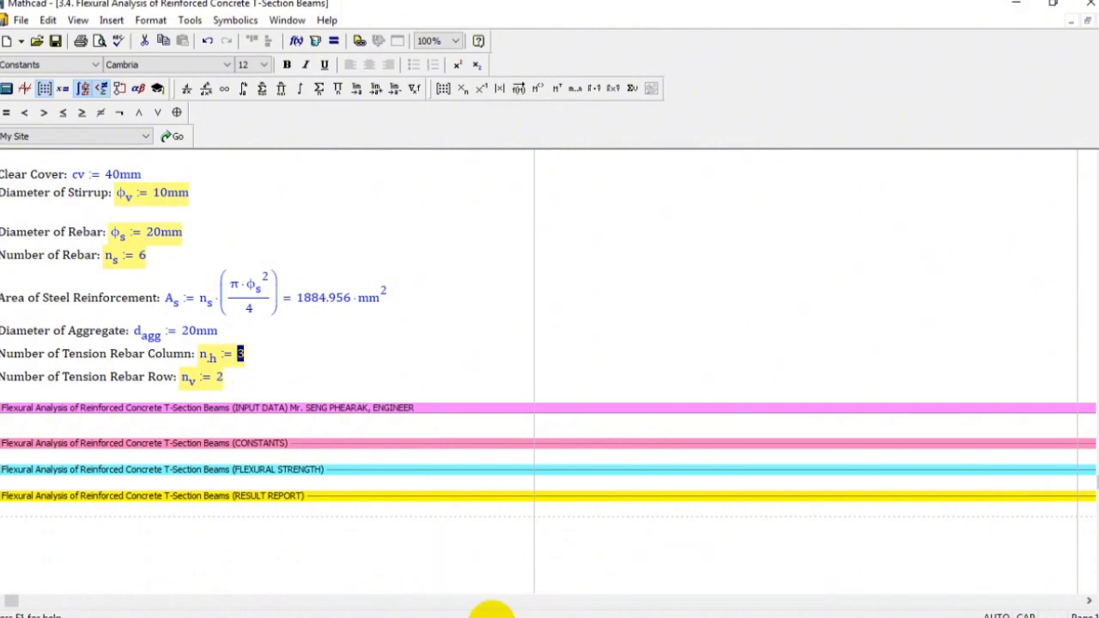
pyautogui.click(492, 608)
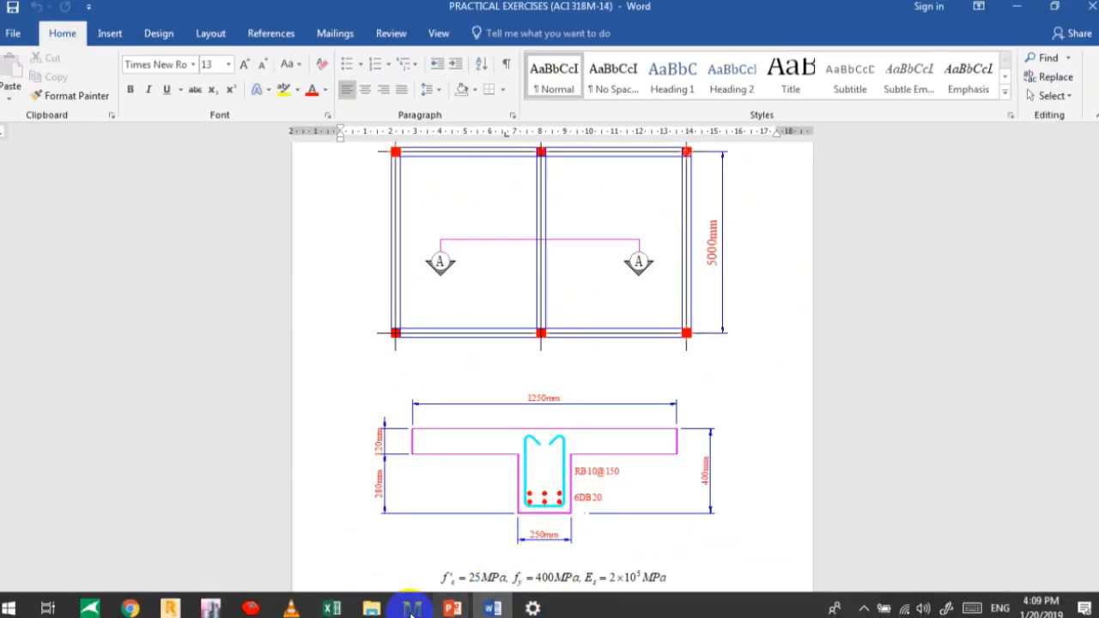
pyautogui.click(416, 608)
pyautogui.moveTo(226, 378); pyautogui.dragTo(219, 378)
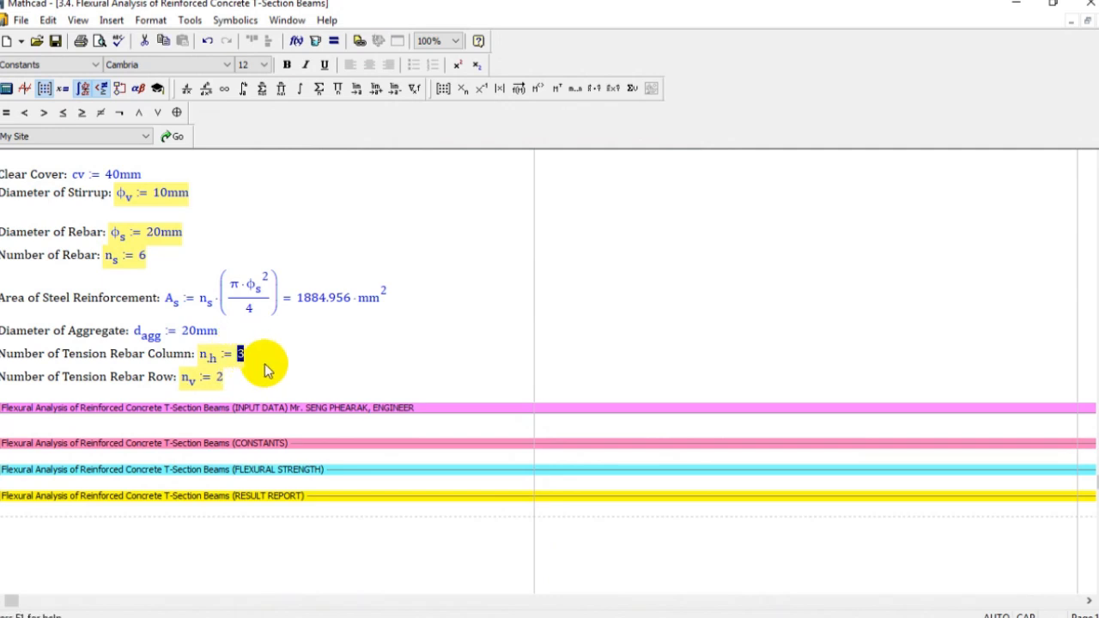
pyautogui.moveTo(11, 357); pyautogui.dragTo(356, 346)
pyautogui.click(482, 327)
pyautogui.scroll(-1, 468, 327)
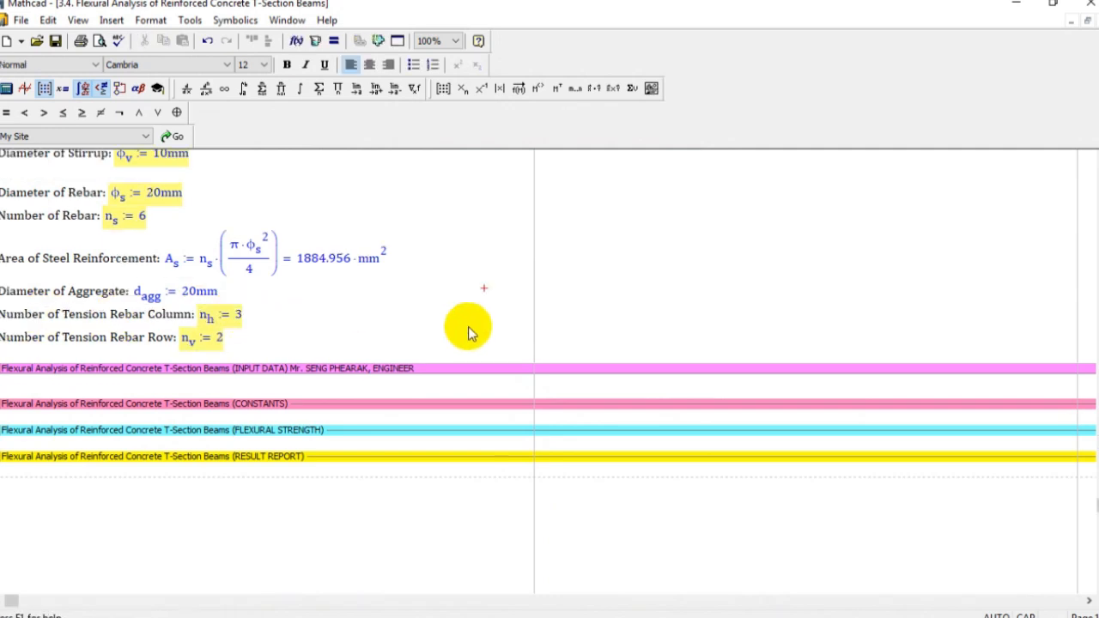
# - Collapse the INPUT DATA area and expand the CONSTANTS area of the worksheet
pyautogui.doubleClick(278, 368)
pyautogui.doubleClick(257, 190)
pyautogui.scroll(-1, 517, 297)
pyautogui.click(526, 297)
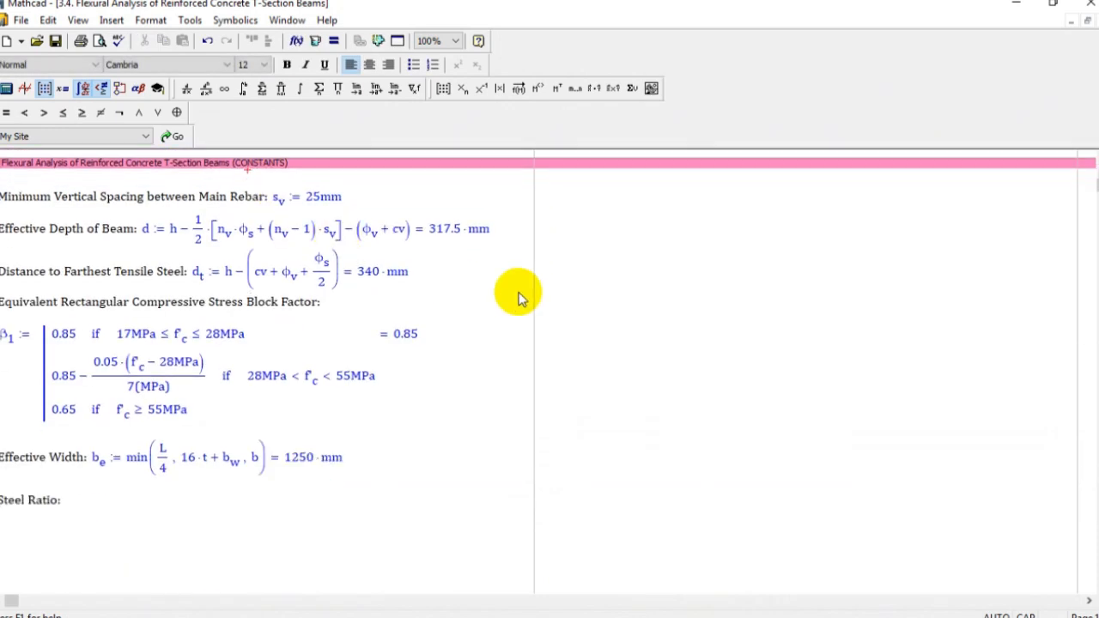
# - Examine the Effective Depth of Beam formula, including its rebar row, vertical spacing, stirrup and cover terms, and its result
pyautogui.moveTo(206, 229); pyautogui.dragTo(276, 212)
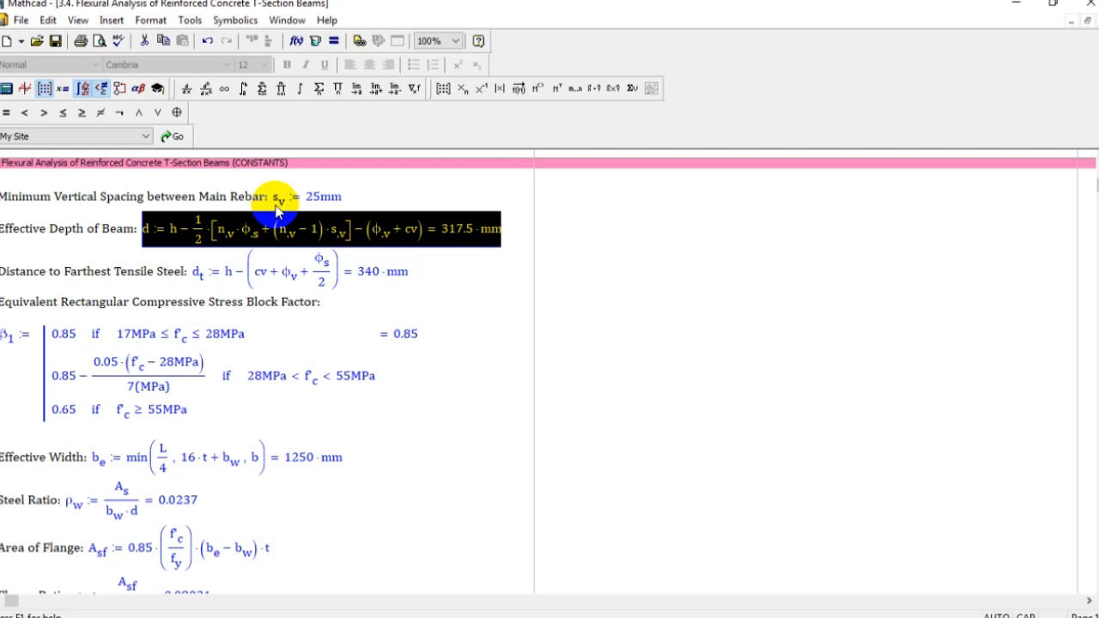
pyautogui.click(147, 228)
pyautogui.click(340, 230)
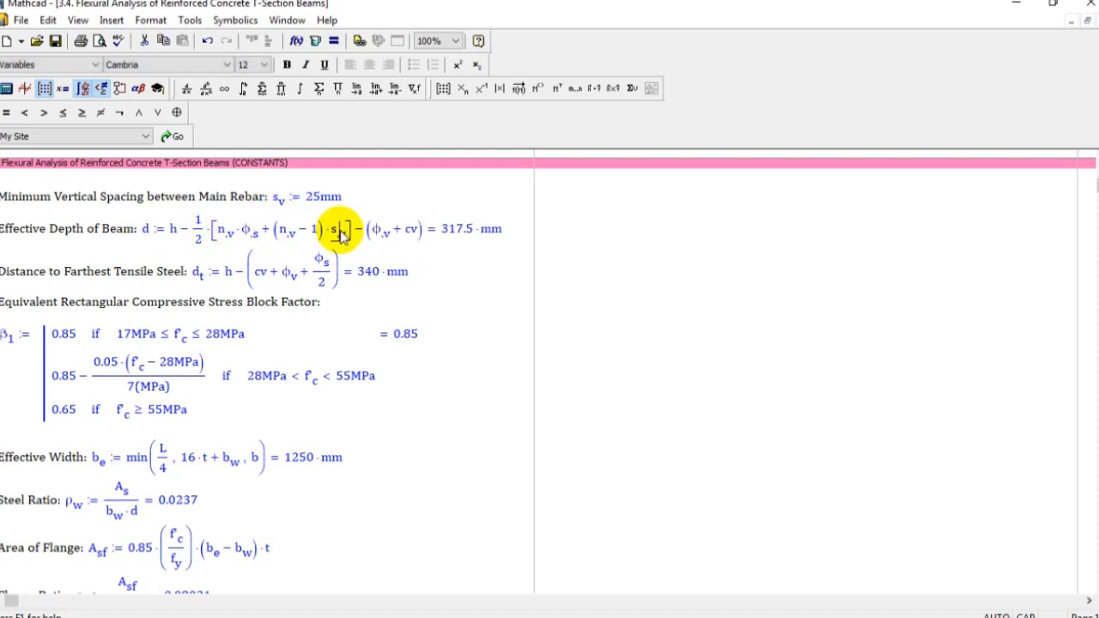
pyautogui.scroll(-1, 160, 225)
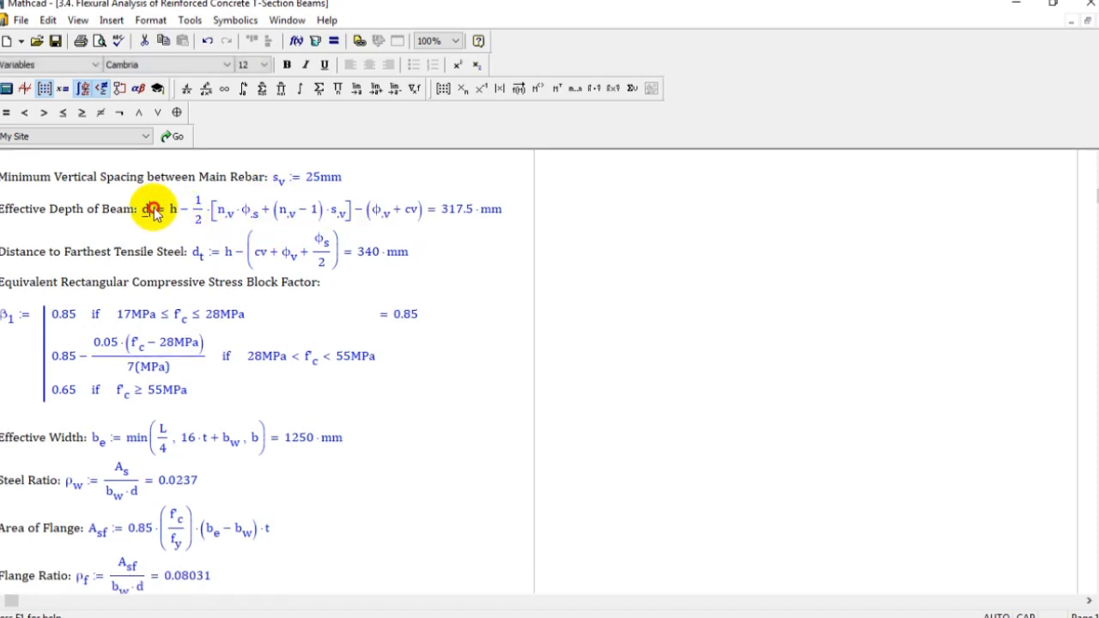
pyautogui.moveTo(216, 215); pyautogui.dragTo(380, 208)
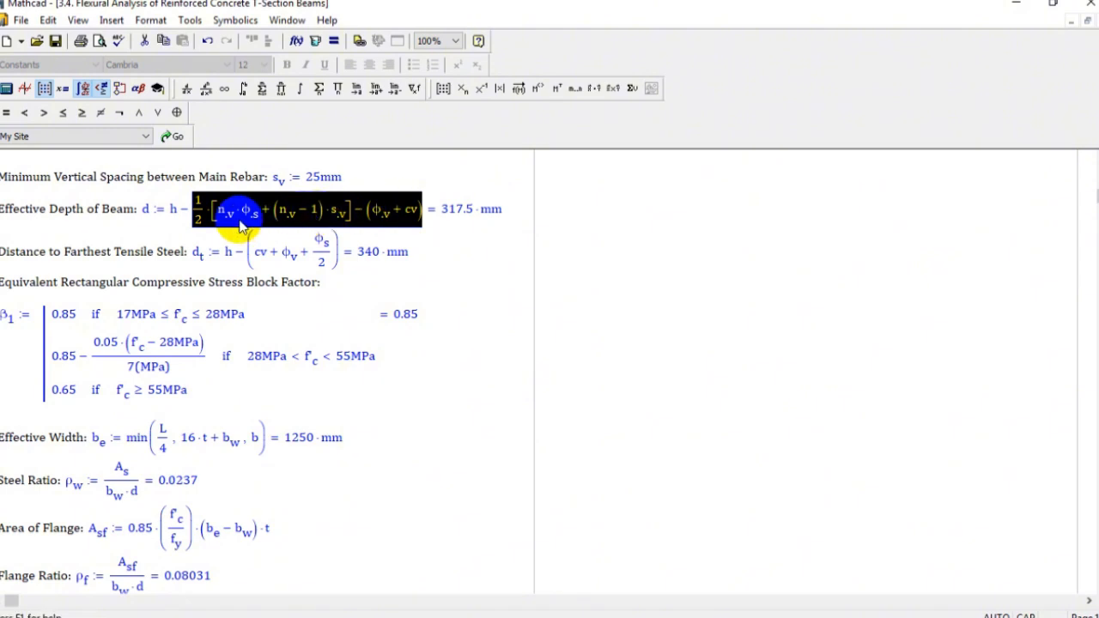
pyautogui.moveTo(176, 214); pyautogui.dragTo(329, 211)
pyautogui.moveTo(497, 213); pyautogui.dragTo(455, 216)
pyautogui.scroll(-1, 455, 216)
pyautogui.click(760, 302)
pyautogui.click(739, 260)
pyautogui.scroll(-1, 394, 208)
pyautogui.scroll(2, 434, 202)
pyautogui.moveTo(331, 209); pyautogui.dragTo(444, 210)
pyautogui.click(622, 248)
pyautogui.click(556, 248)
pyautogui.scroll(-1, 265, 227)
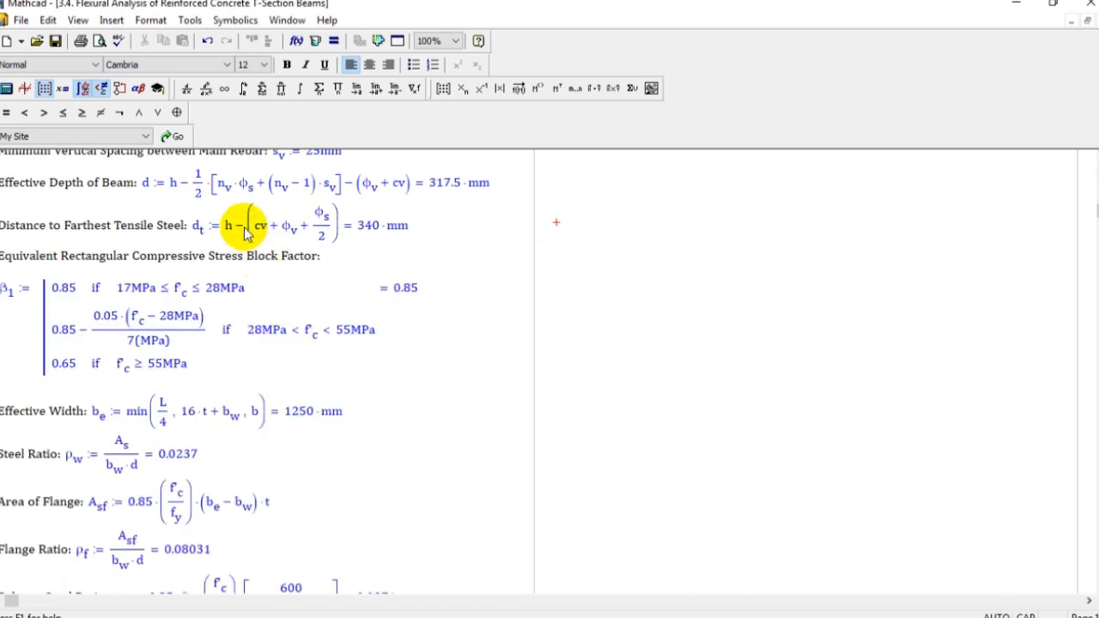
# - Review the Distance to Farthest Tensile Steel formula and compare its result with the Effective Depth of Beam
pyautogui.moveTo(241, 223); pyautogui.dragTo(386, 224)
pyautogui.moveTo(444, 183); pyautogui.dragTo(438, 199)
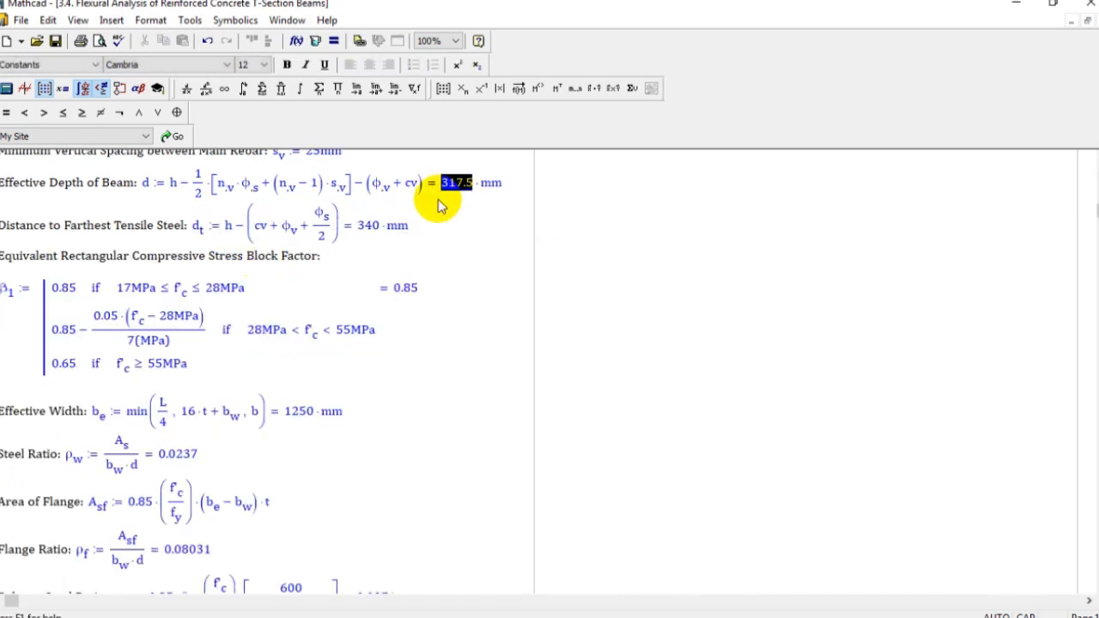
pyautogui.doubleClick(371, 226)
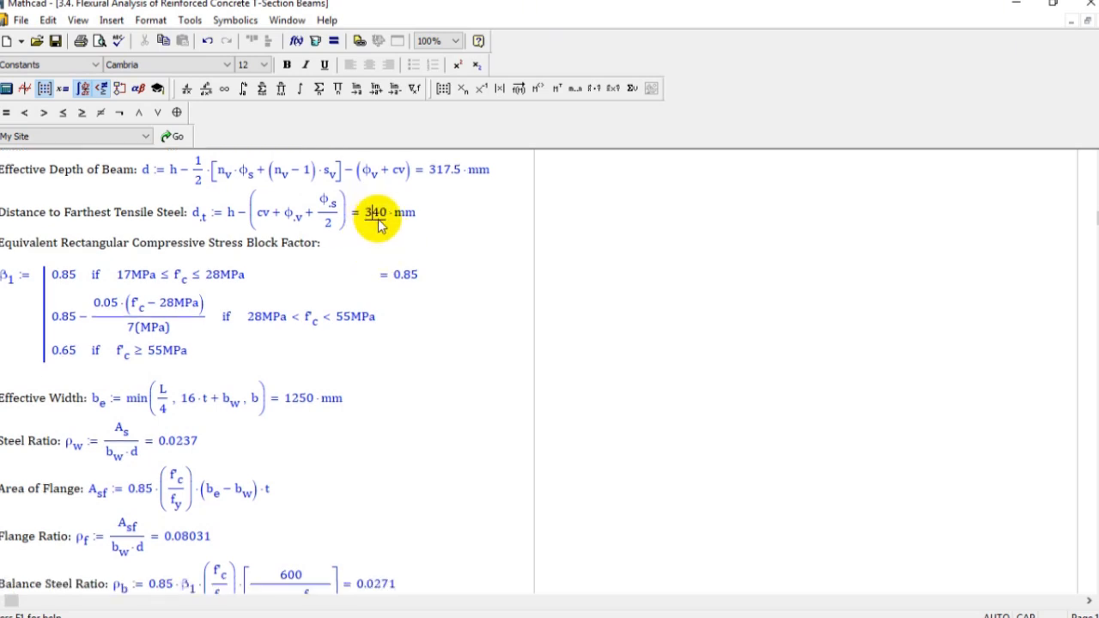
pyautogui.scroll(-2, 361, 232)
pyautogui.click(412, 226)
# - Check which condition of the Equivalent Rectangular Compressive Stress Block Factor applies by looking up the concrete compressive strength in INPUT DATA
pyautogui.moveTo(68, 225)
pyautogui.mouseDown()
pyautogui.moveTo(208, 252)
pyautogui.moveTo(73, 230)
pyautogui.mouseUp()
pyautogui.click(72, 230)
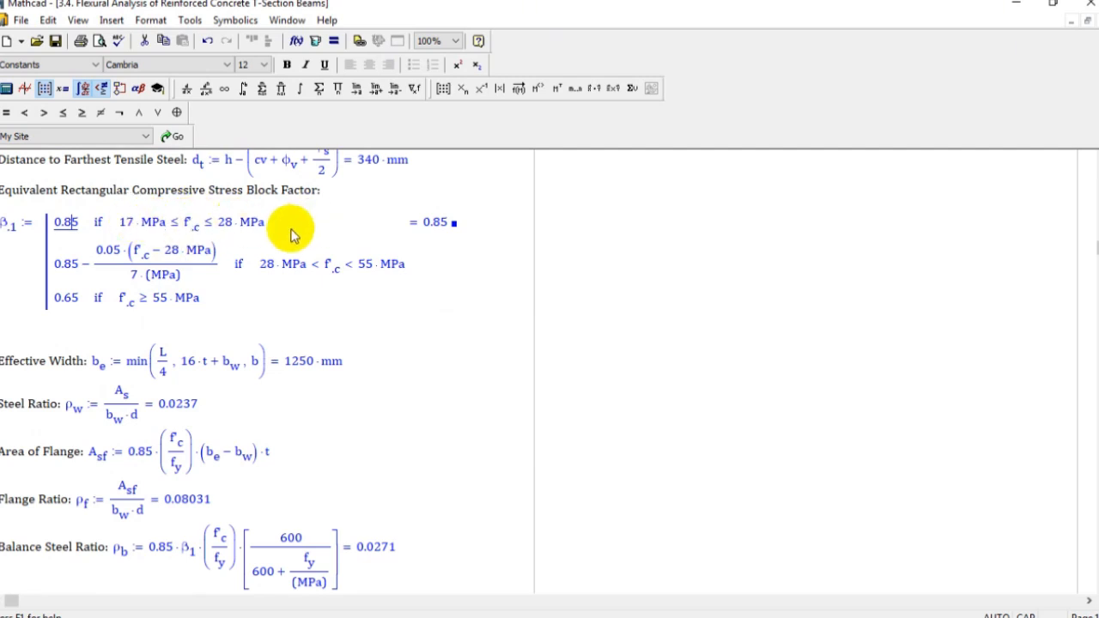
pyautogui.scroll(5, 300, 230)
pyautogui.doubleClick(290, 166)
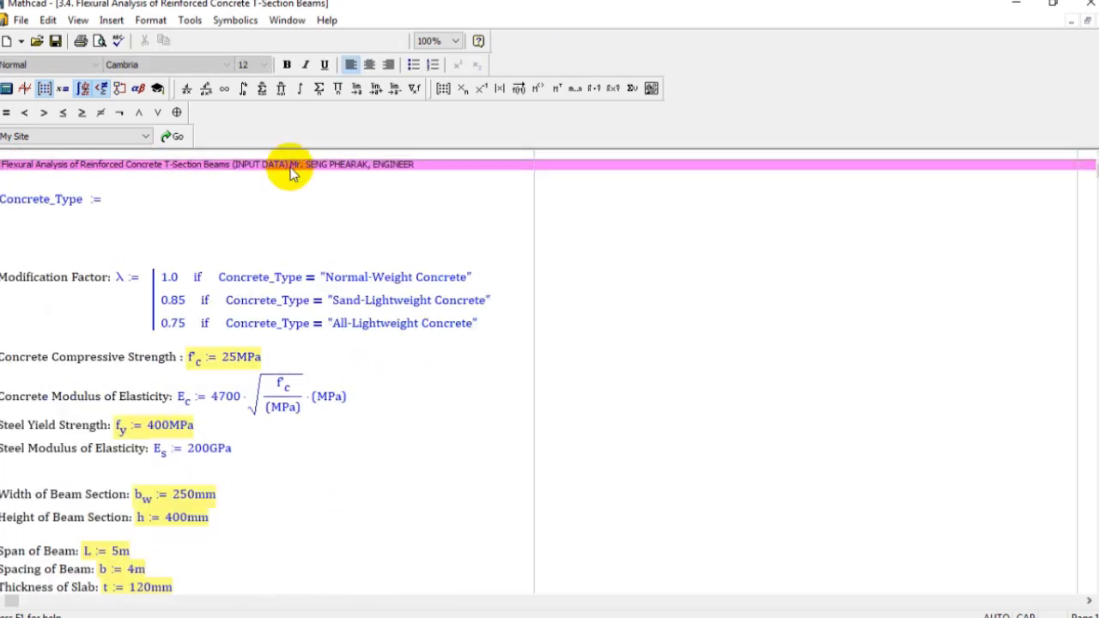
pyautogui.doubleClick(289, 167)
pyautogui.moveTo(85, 303); pyautogui.dragTo(457, 300)
pyautogui.scroll(-2, 798, 342)
pyautogui.click(800, 342)
pyautogui.scroll(-1, 798, 341)
pyautogui.scroll(-1, 182, 249)
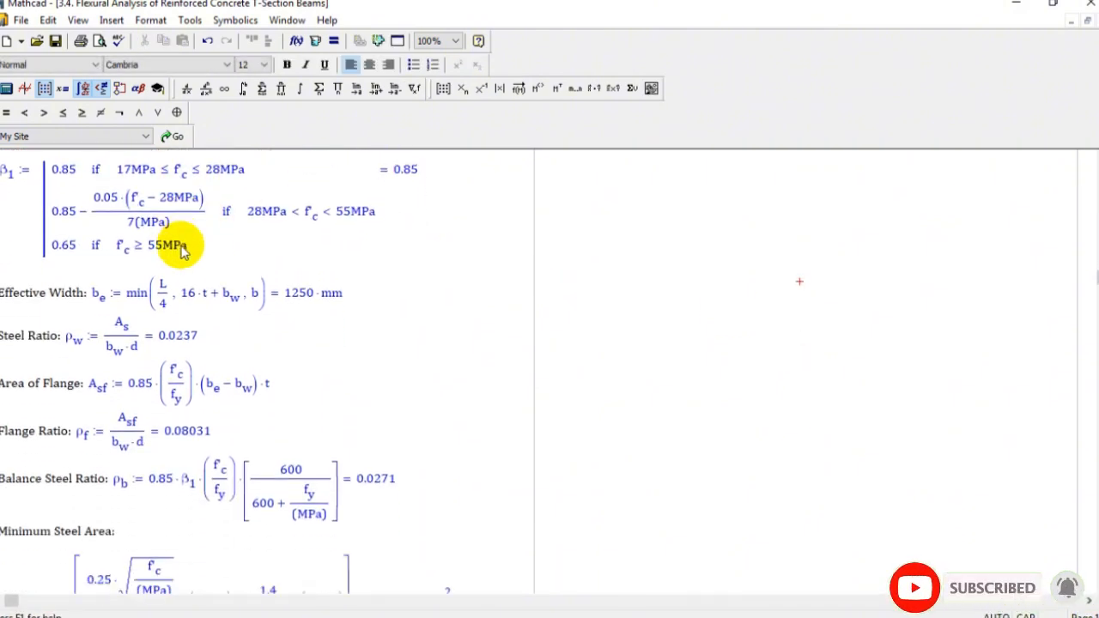
# - Examine the three limits in the Effective Width formula (L/4, 16t + bw and b) and the resulting width
pyautogui.scroll(2, 181, 290)
pyautogui.scroll(-2, 240, 254)
pyautogui.scroll(-1, 232, 258)
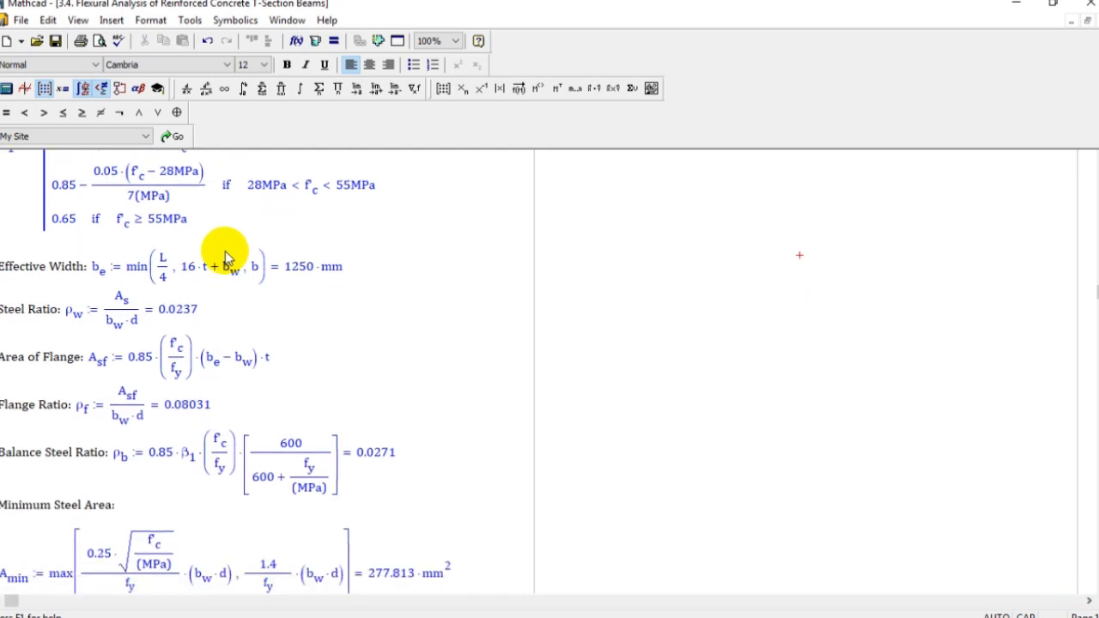
pyautogui.scroll(-1, 498, 305)
pyautogui.moveTo(112, 224); pyautogui.dragTo(209, 241)
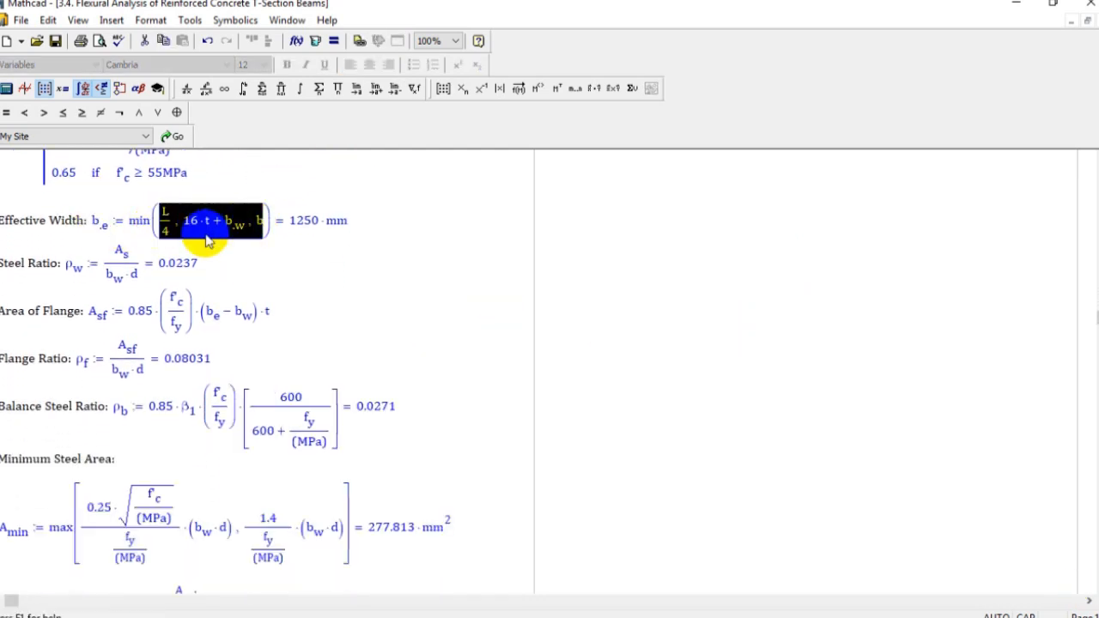
pyautogui.click(156, 226)
pyautogui.click(162, 213)
pyautogui.click(182, 225)
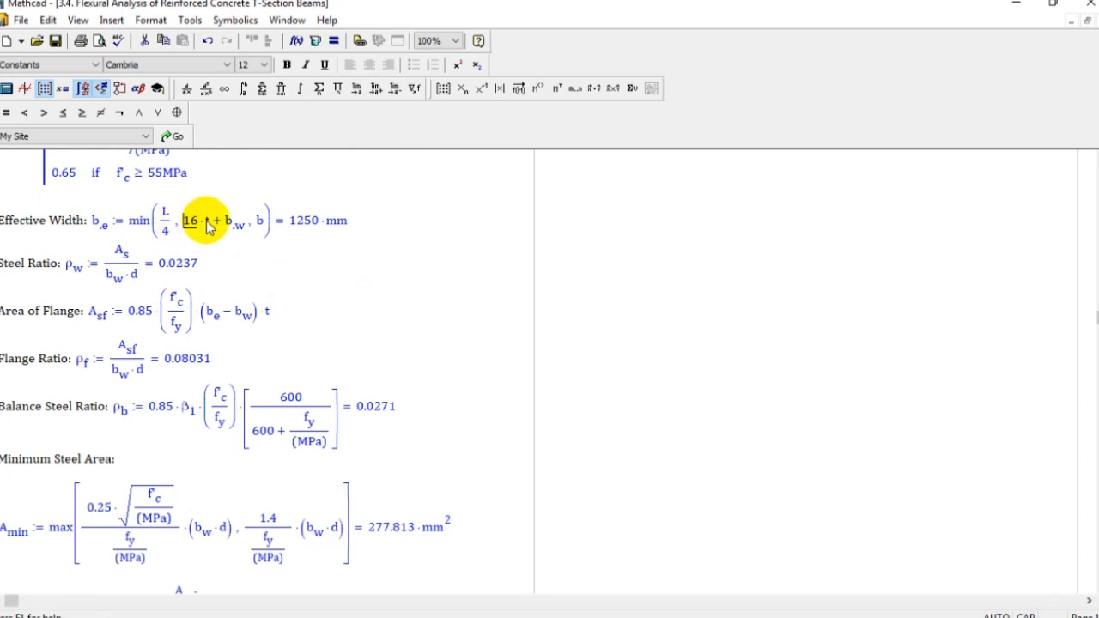
pyautogui.moveTo(292, 220); pyautogui.dragTo(311, 228)
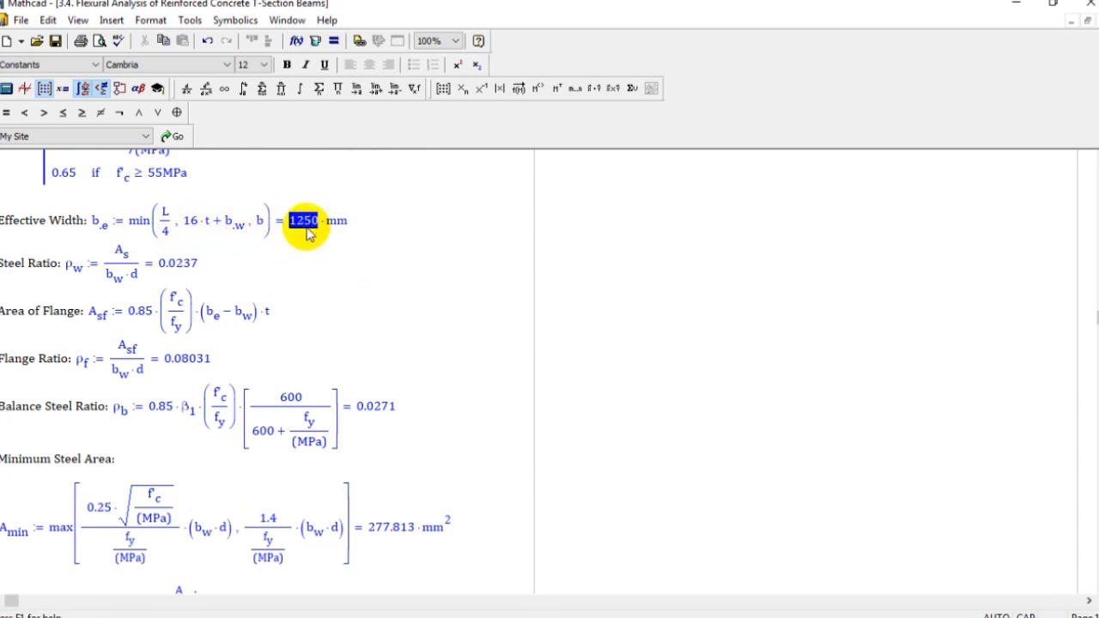